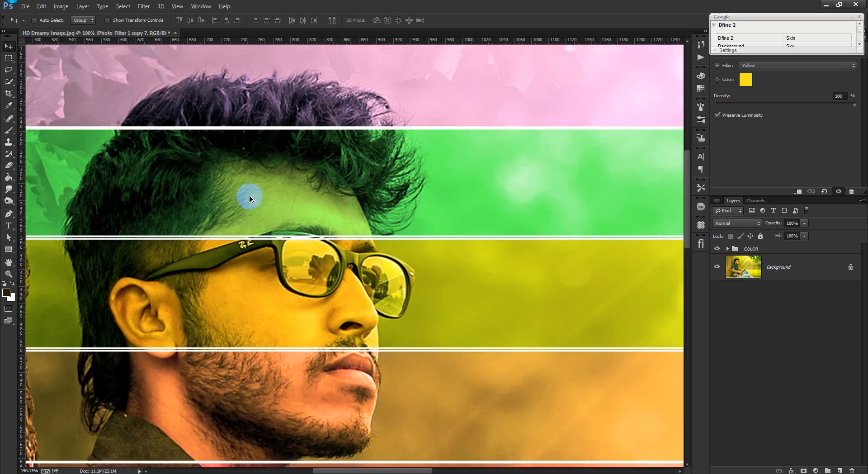
- Delete the COLOR group together with its contents, keeping only the Background layer
{"action": "scroll", "coordinate": [315, 245], "scroll_direction": "down", "scroll_amount": 2}
{"action": "scroll", "coordinate": [323, 257], "scroll_direction": "down", "scroll_amount": 5}
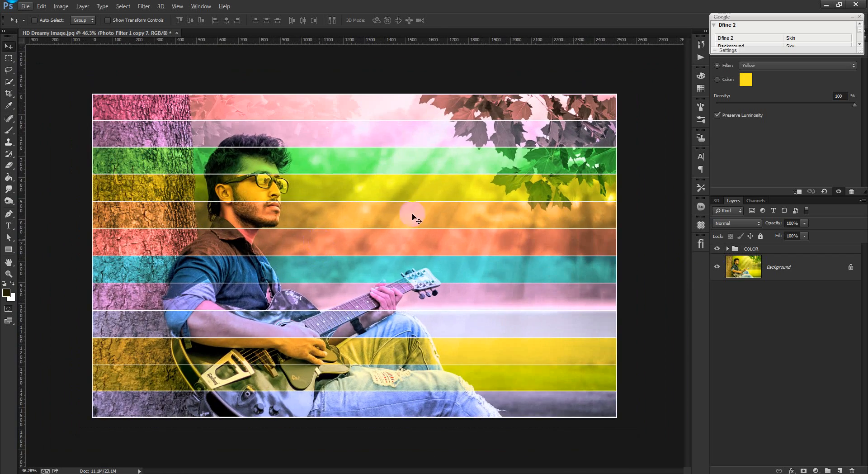
{"action": "left_click", "coordinate": [717, 249]}
{"action": "left_click", "coordinate": [717, 249]}
{"action": "left_click", "coordinate": [717, 248]}
{"action": "left_click", "coordinate": [785, 250]}
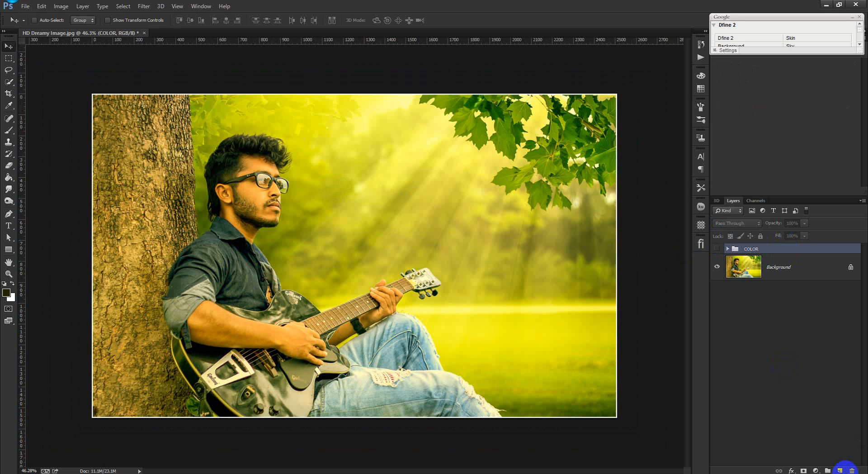
{"action": "left_click", "coordinate": [852, 470]}
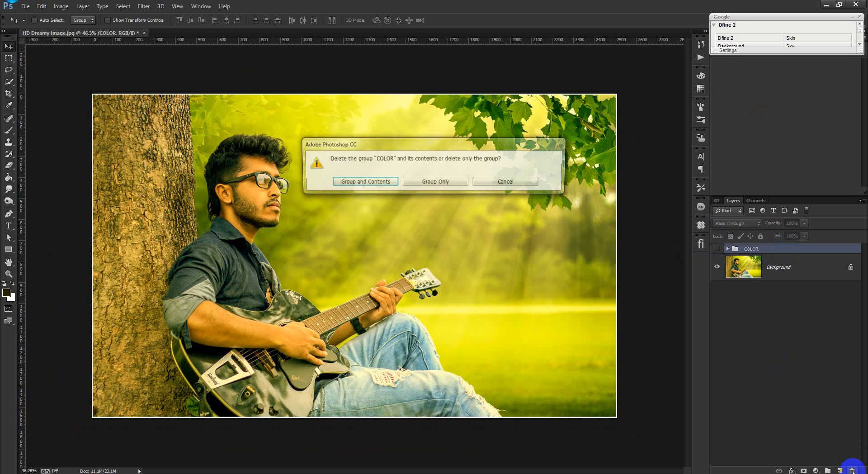
{"action": "left_click", "coordinate": [375, 182]}
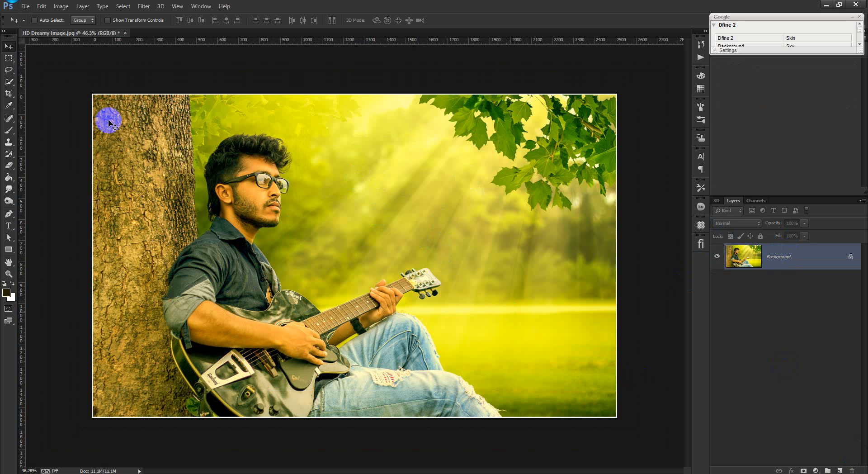
- Add a Photo Filter adjustment layer using the Red filter at 100% density, and delete its layer mask
{"action": "left_click", "coordinate": [816, 471]}
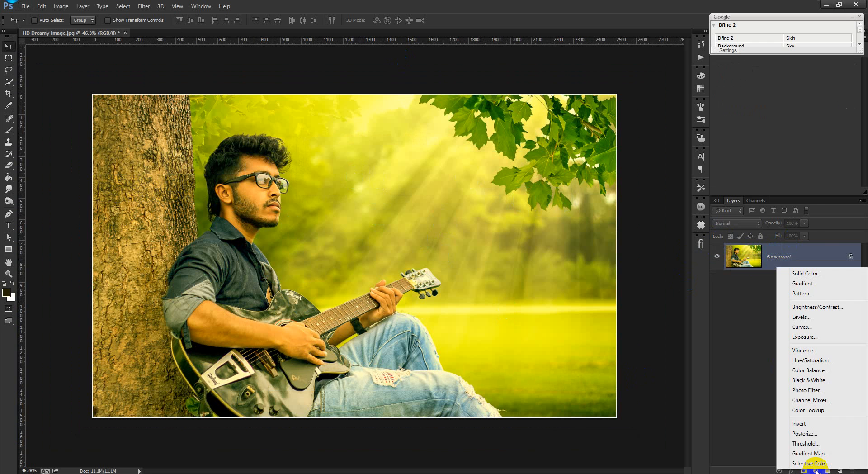
{"action": "left_click", "coordinate": [805, 390]}
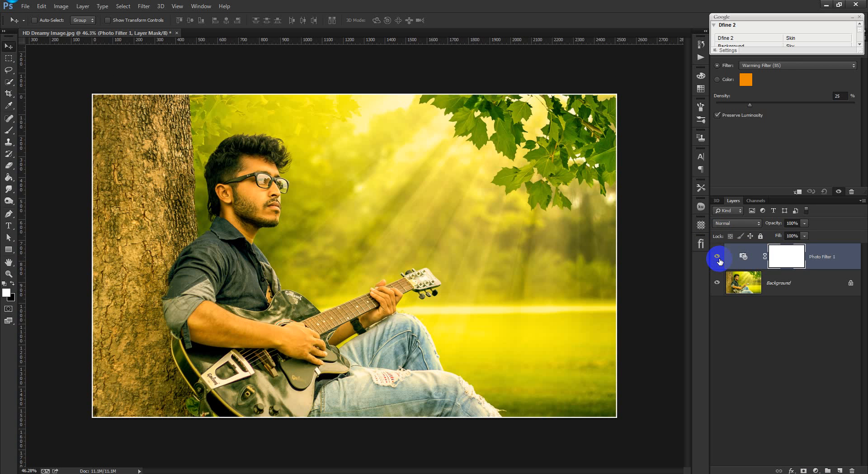
{"action": "left_click", "coordinate": [768, 66]}
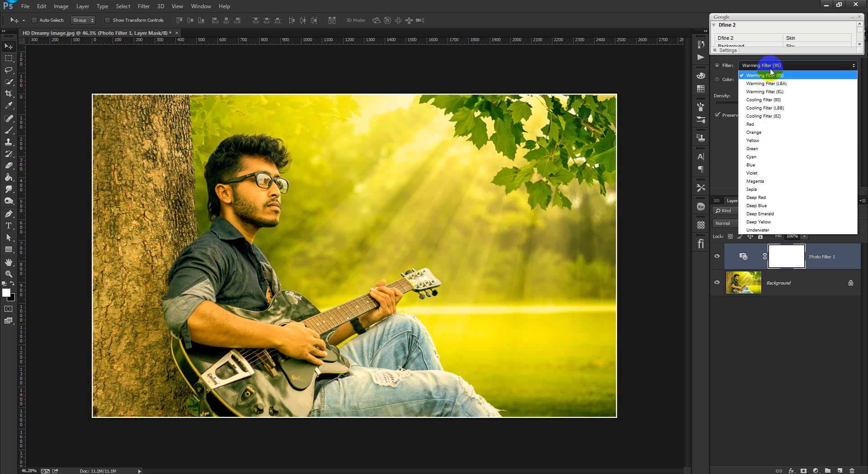
{"action": "left_click", "coordinate": [766, 123]}
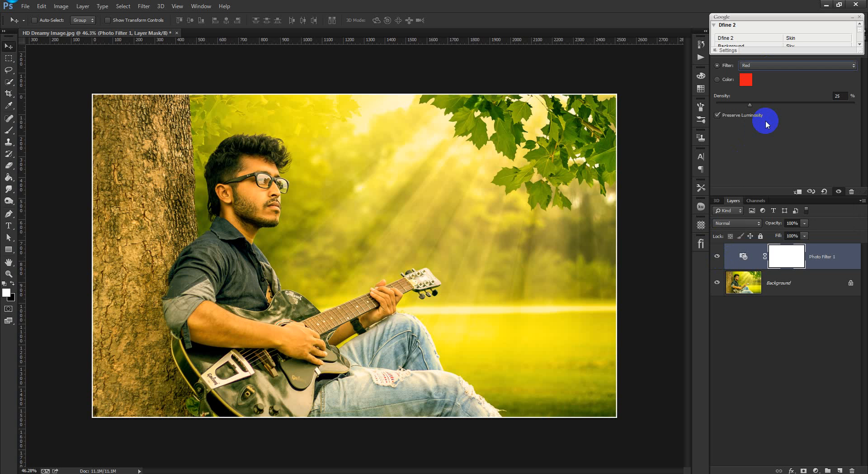
{"action": "left_click_drag", "start_coordinate": [749, 103], "coordinate": [828, 105]}
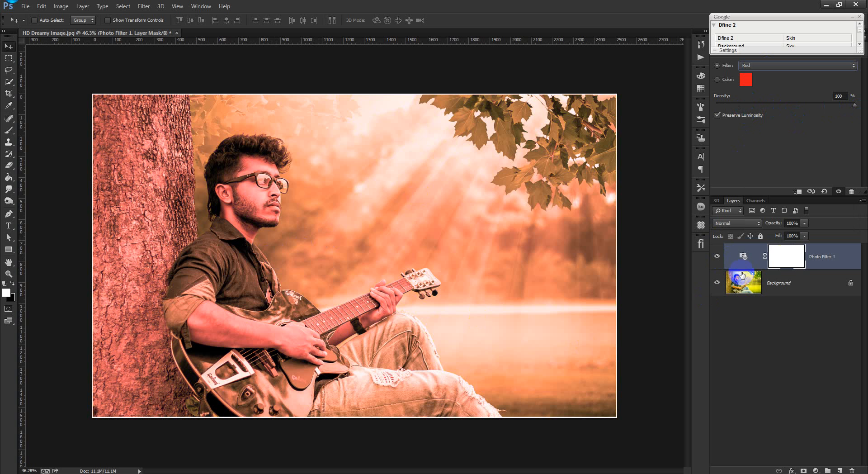
{"action": "left_click", "coordinate": [853, 470]}
{"action": "left_click", "coordinate": [746, 261]}
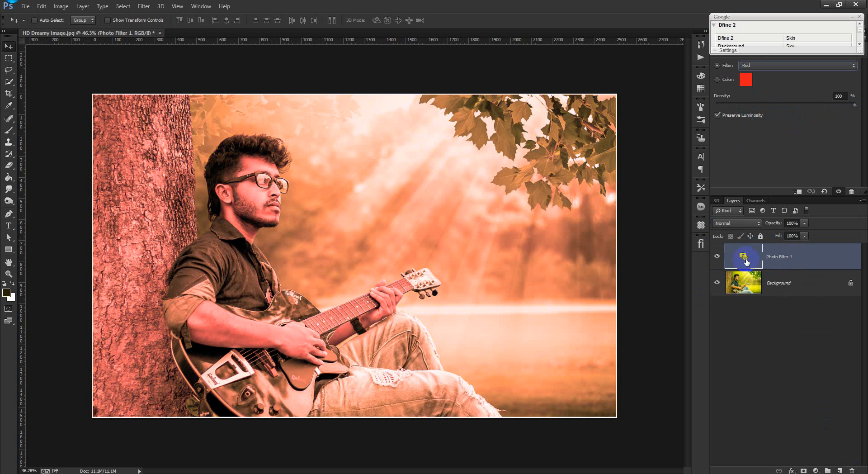
- Add a white 3 px outside Stroke style to the Photo Filter 1 layer and collapse its effects list
{"action": "double_click", "coordinate": [834, 257]}
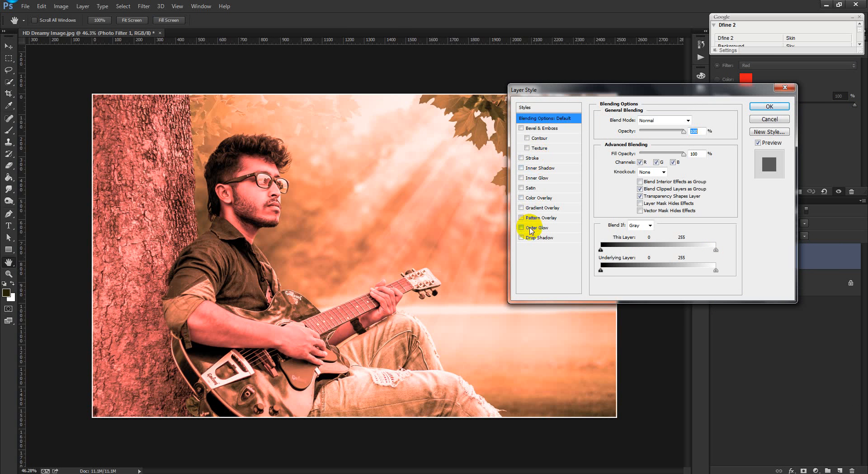
{"action": "left_click", "coordinate": [534, 159]}
{"action": "left_click", "coordinate": [623, 181]}
{"action": "left_click_drag", "start_coordinate": [594, 221], "coordinate": [445, 113]}
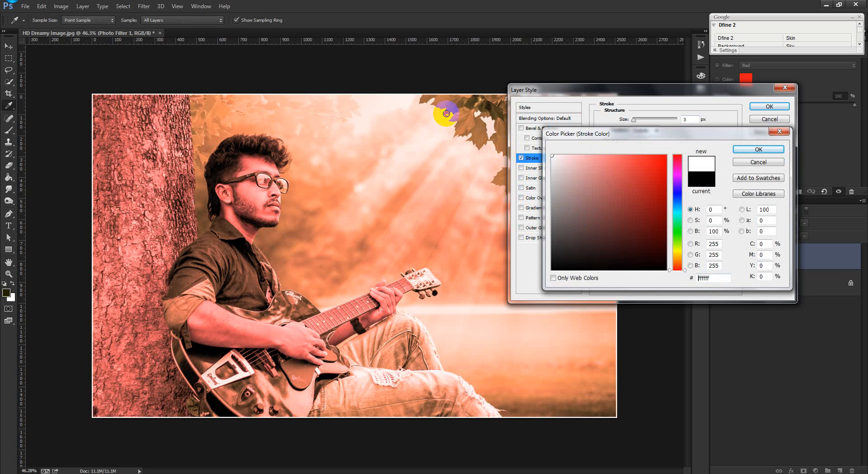
{"action": "left_click", "coordinate": [758, 150]}
{"action": "double_click", "coordinate": [690, 121]}
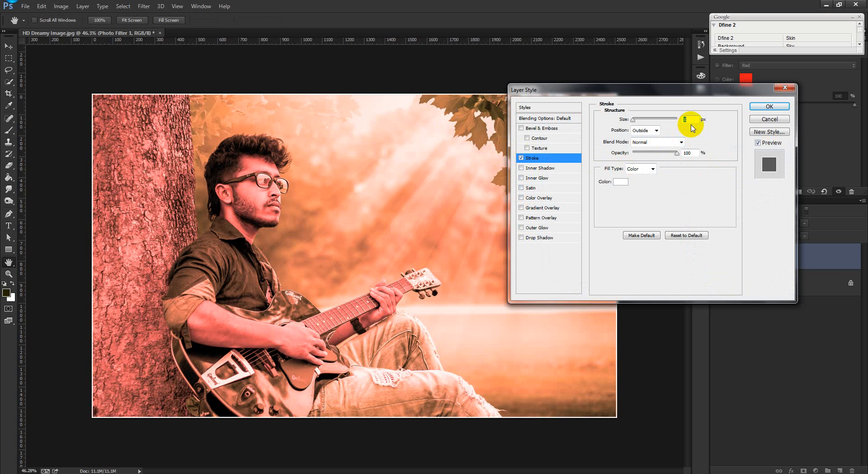
{"action": "left_click", "coordinate": [771, 107]}
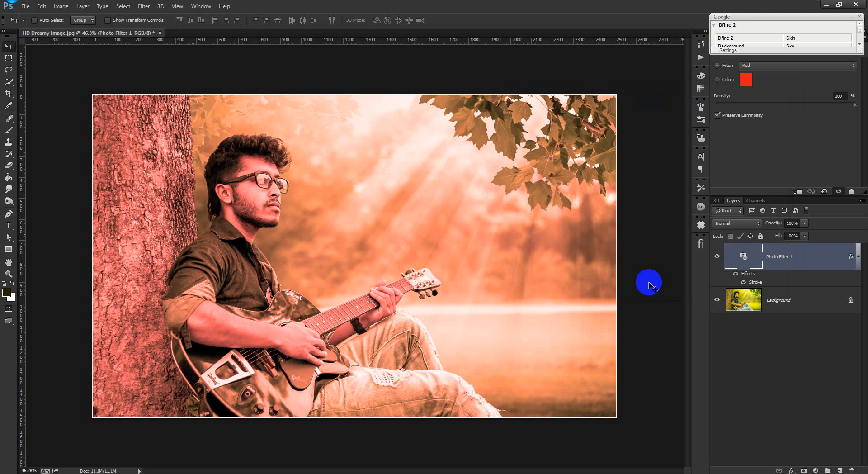
{"action": "left_click", "coordinate": [859, 261]}
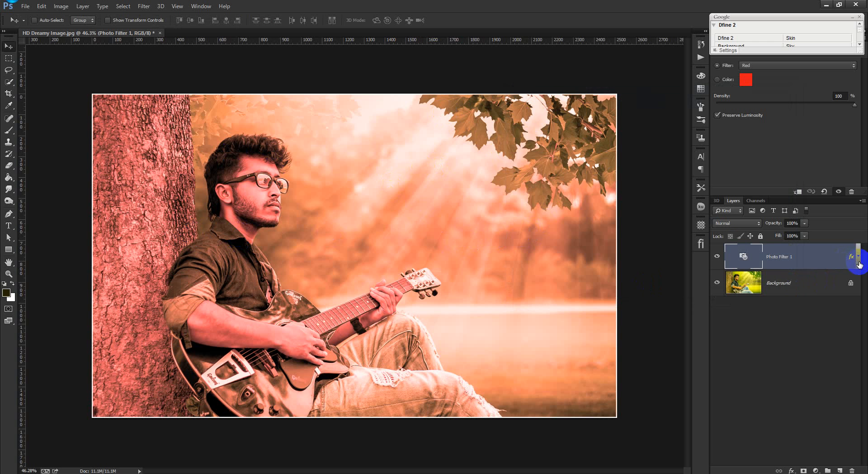
{"action": "left_click", "coordinate": [8, 58]}
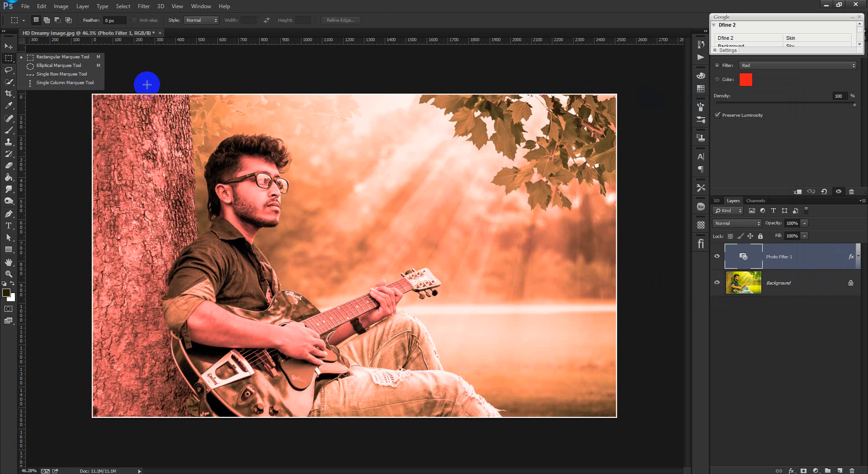
{"action": "left_click", "coordinate": [8, 46]}
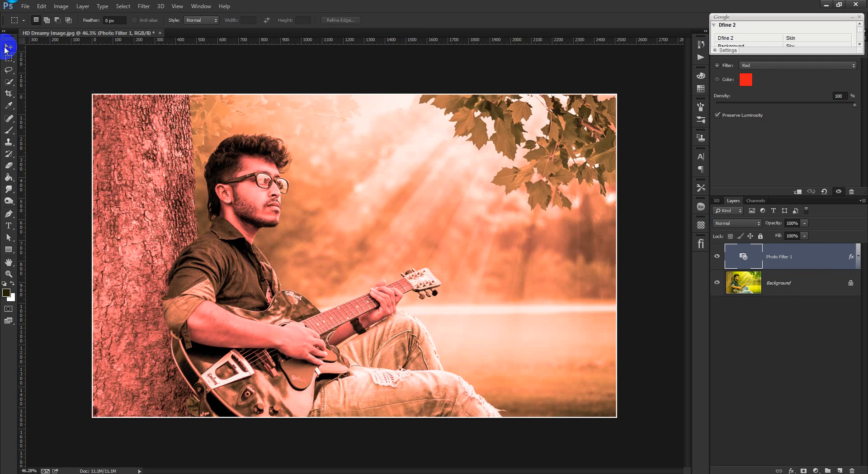
- Duplicate the Photo Filter 1 layer within the same document as Photo Filter 1 copy
{"action": "right_click", "coordinate": [784, 257]}
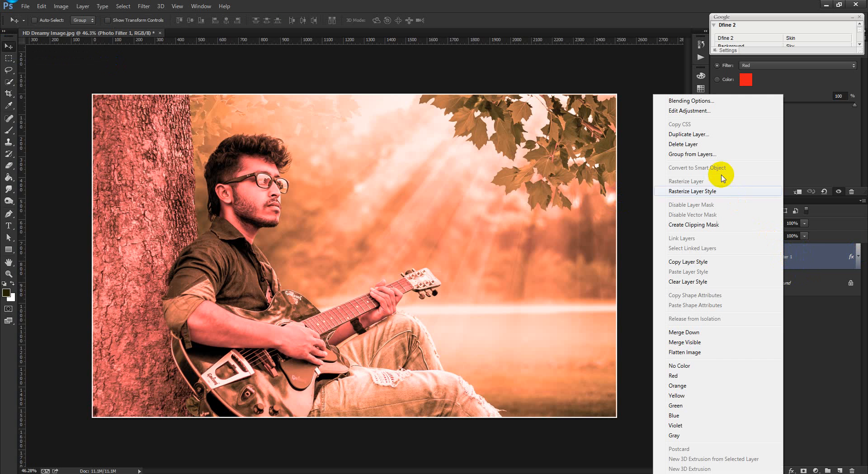
{"action": "left_click", "coordinate": [698, 134]}
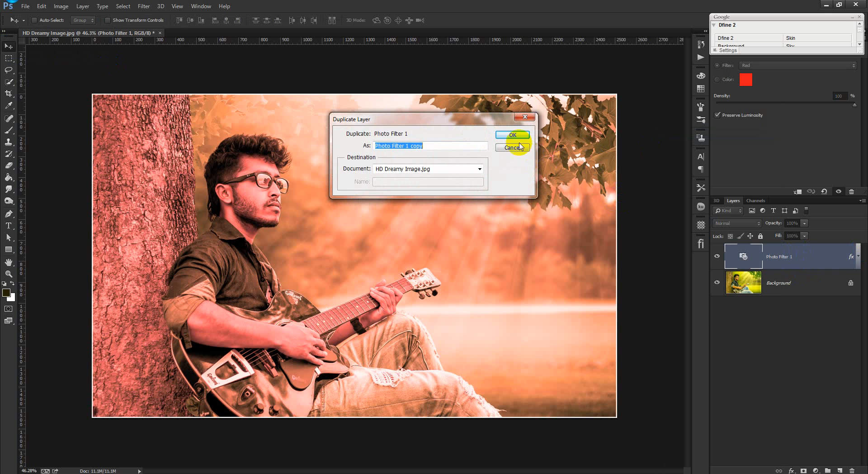
{"action": "left_click", "coordinate": [518, 137]}
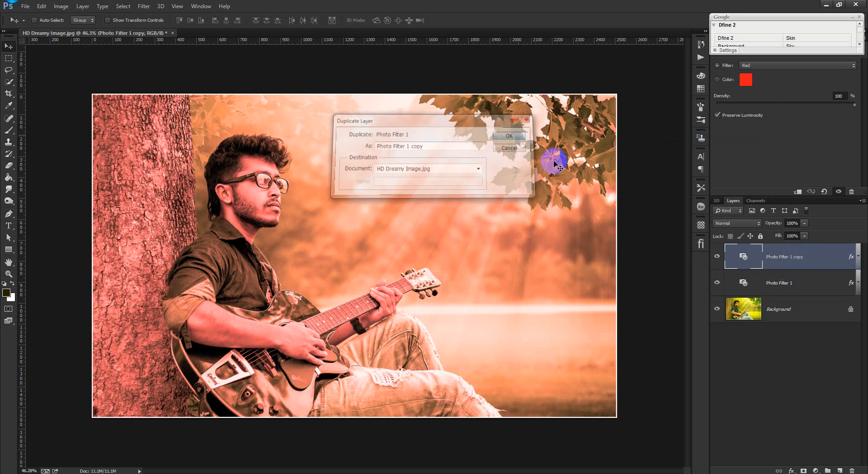
- Rename the original Photo Filter 1 layer to RED and hide it
{"action": "double_click", "coordinate": [777, 283]}
{"action": "type", "text": "RED"}
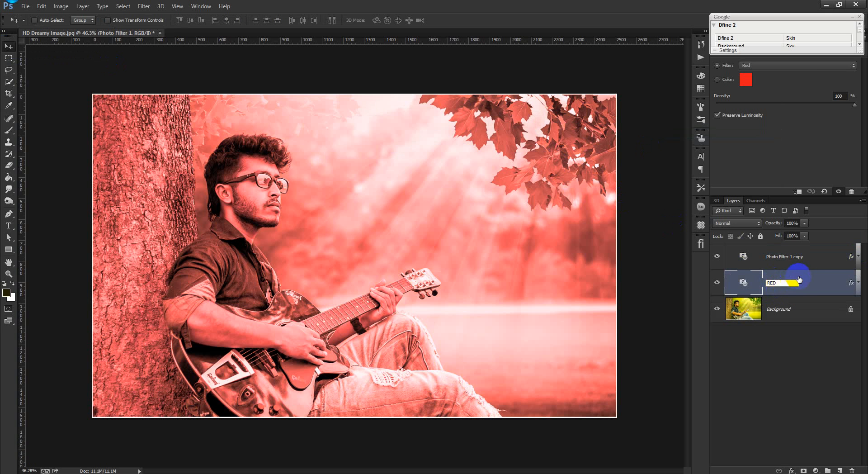
{"action": "key", "text": "Return"}
{"action": "left_click", "coordinate": [717, 282]}
- Set the Photo Filter 1 copy layer's filter to Orange and rename the layer ORANGE
{"action": "left_click", "coordinate": [786, 257]}
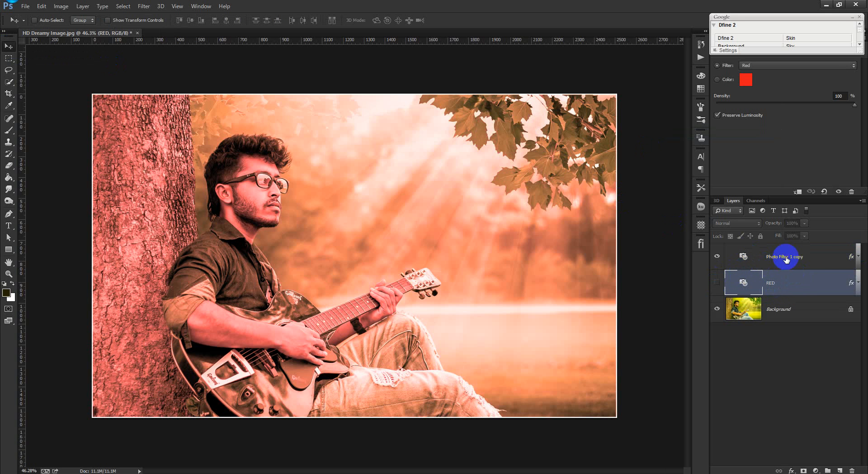
{"action": "left_click", "coordinate": [761, 66]}
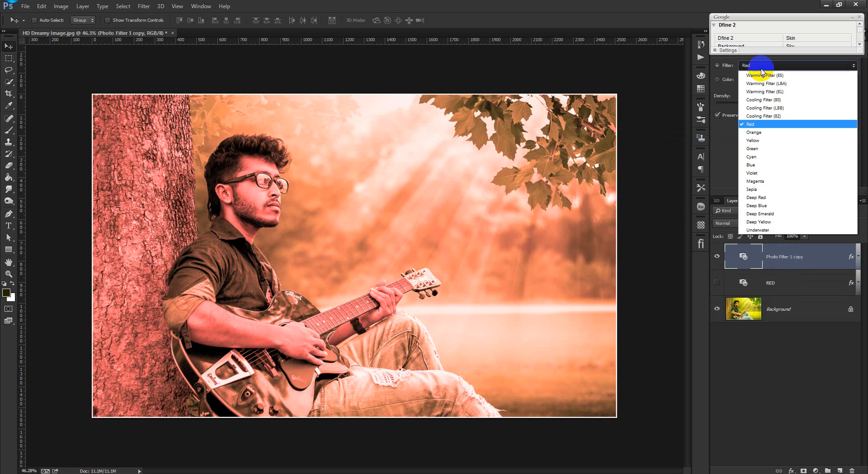
{"action": "left_click", "coordinate": [754, 132]}
{"action": "double_click", "coordinate": [785, 257]}
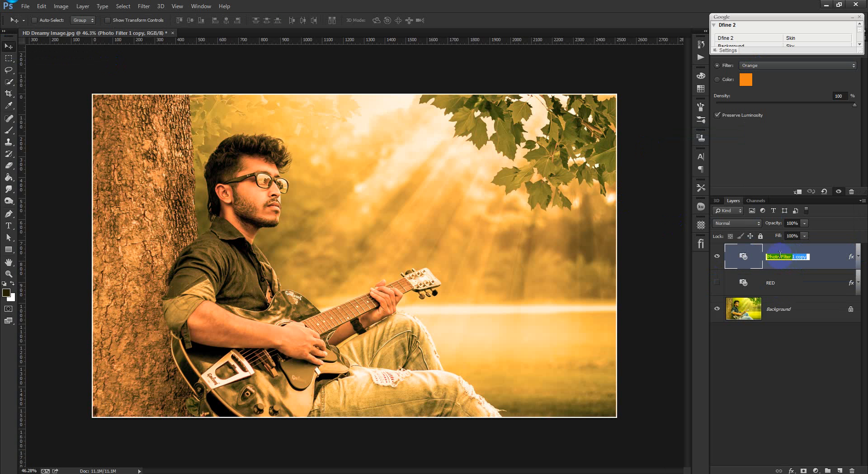
{"action": "type", "text": "ORANGE"}
{"action": "left_click", "coordinate": [826, 254]}
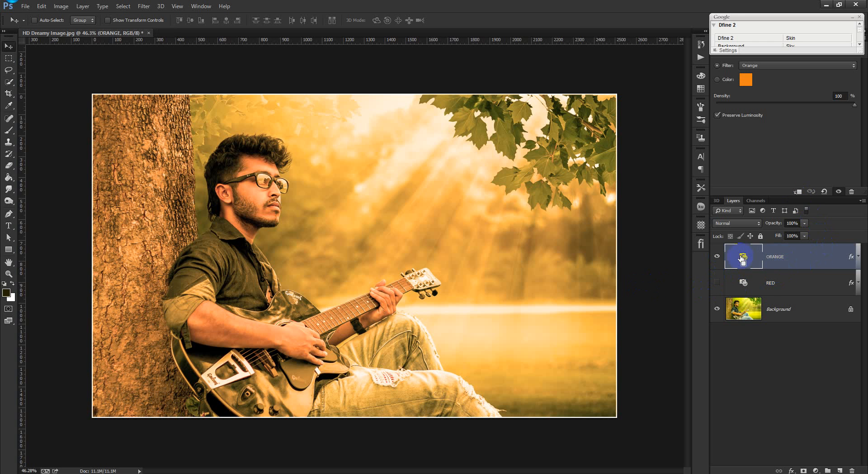
- Create a layer named YELLOW with the Yellow photo filter from a duplicate of ORANGE, and hide ORANGE
{"action": "key", "text": "ctrl+j"}
{"action": "left_click", "coordinate": [720, 283]}
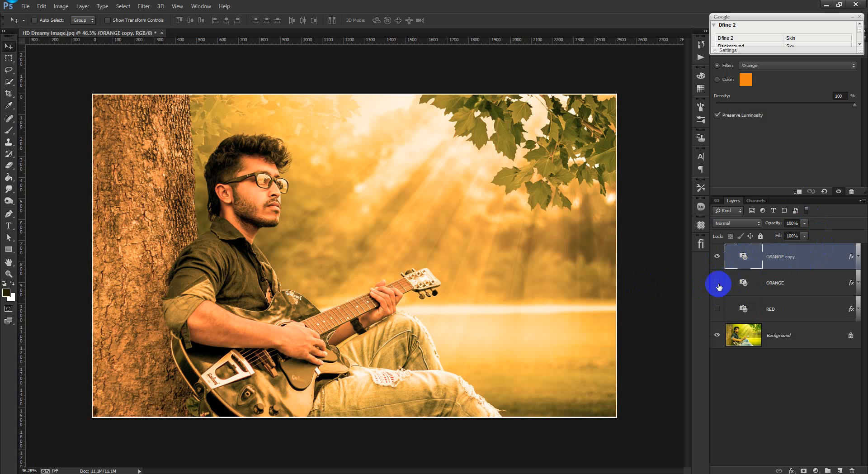
{"action": "left_click", "coordinate": [751, 261]}
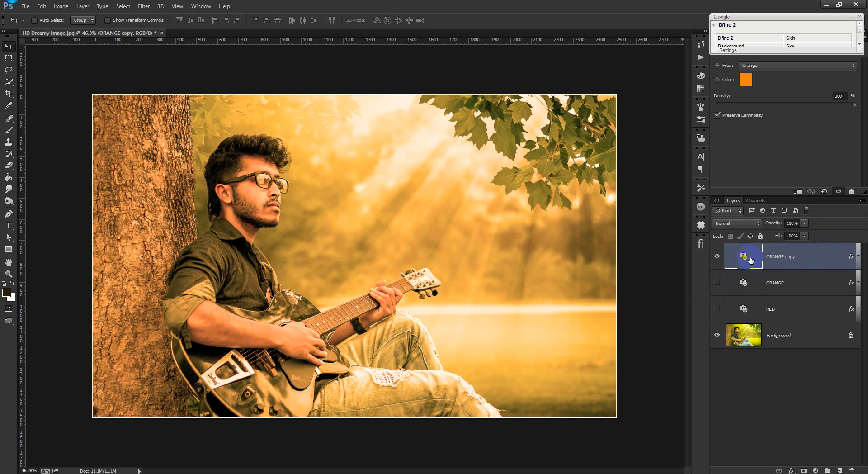
{"action": "left_click", "coordinate": [780, 69]}
{"action": "left_click", "coordinate": [770, 145]}
{"action": "left_click", "coordinate": [781, 257]}
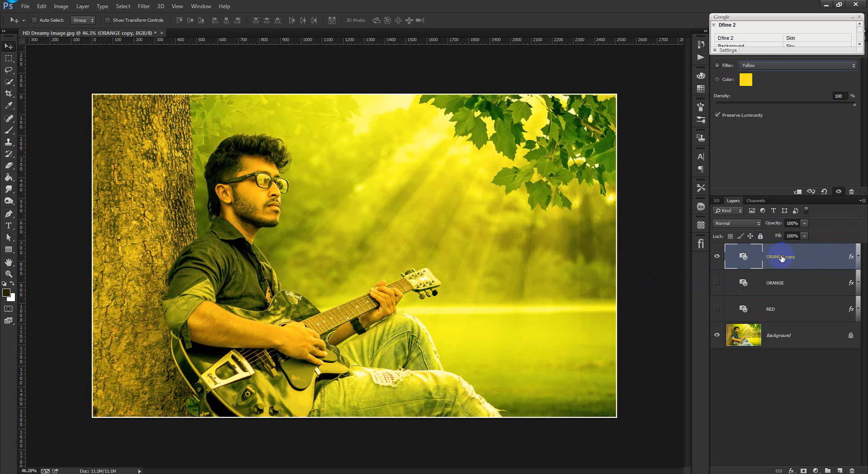
{"action": "double_click", "coordinate": [782, 257]}
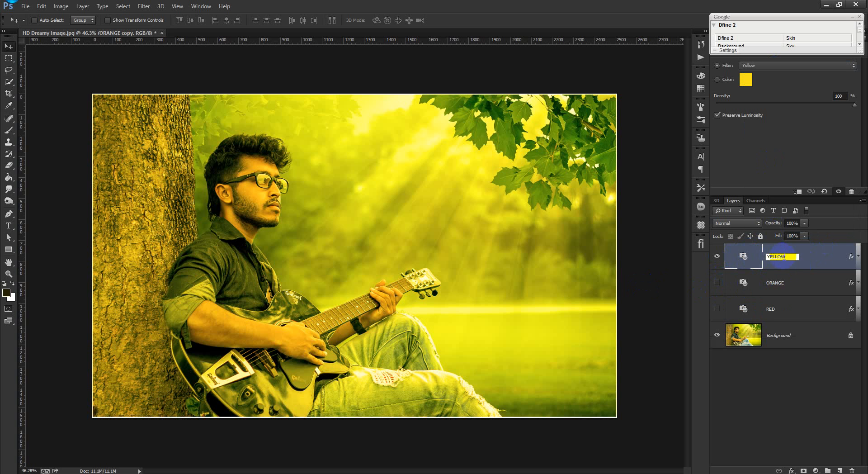
{"action": "left_click", "coordinate": [807, 255]}
- Create a layer named GREEN with the Green photo filter from a duplicate of YELLOW, and hide YELLOW
{"action": "key", "text": "ctrl+j"}
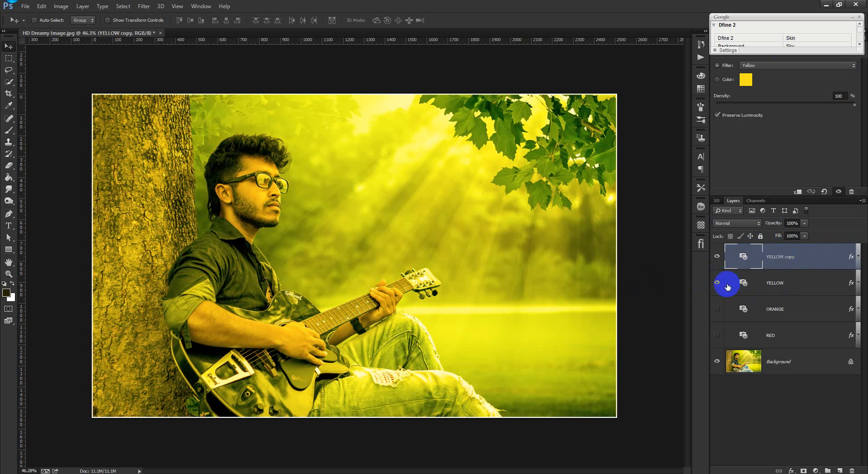
{"action": "left_click", "coordinate": [717, 282]}
{"action": "left_click", "coordinate": [777, 257]}
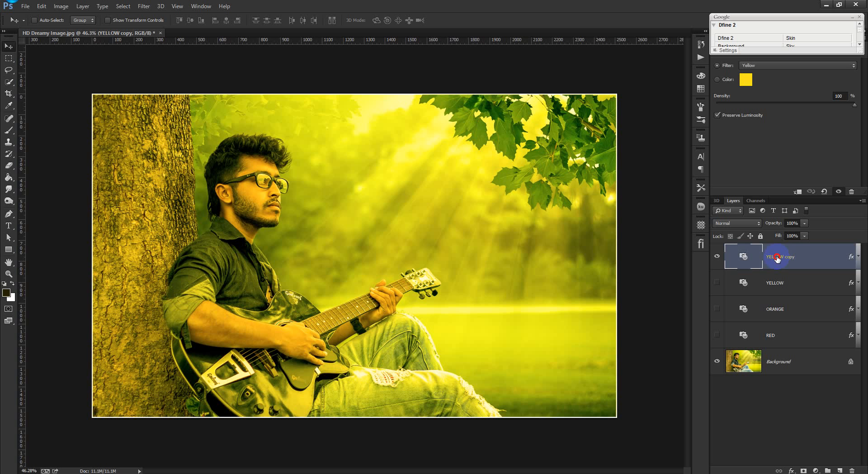
{"action": "double_click", "coordinate": [785, 256]}
{"action": "left_click", "coordinate": [774, 67]}
{"action": "left_click", "coordinate": [775, 67]}
{"action": "left_click", "coordinate": [769, 141]}
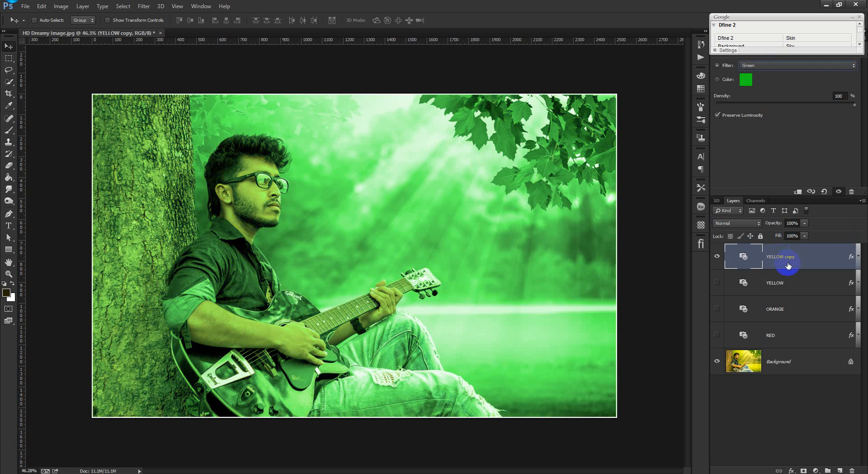
{"action": "double_click", "coordinate": [788, 257]}
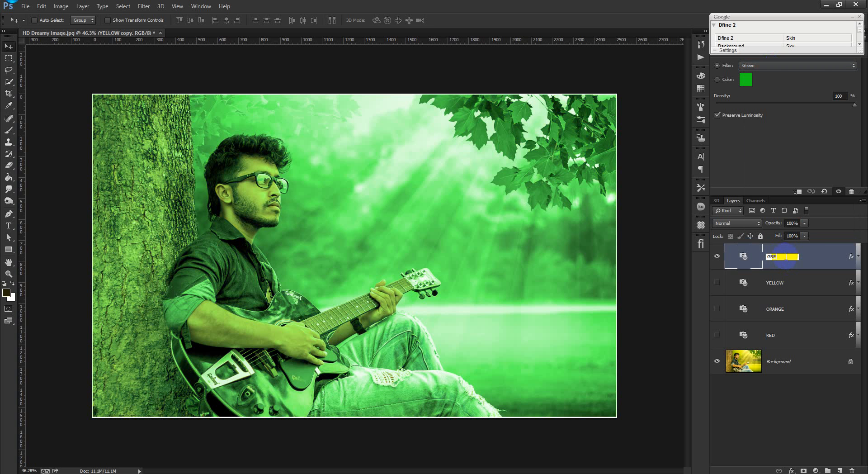
{"action": "type", "text": "GREEN"}
{"action": "left_click", "coordinate": [823, 263]}
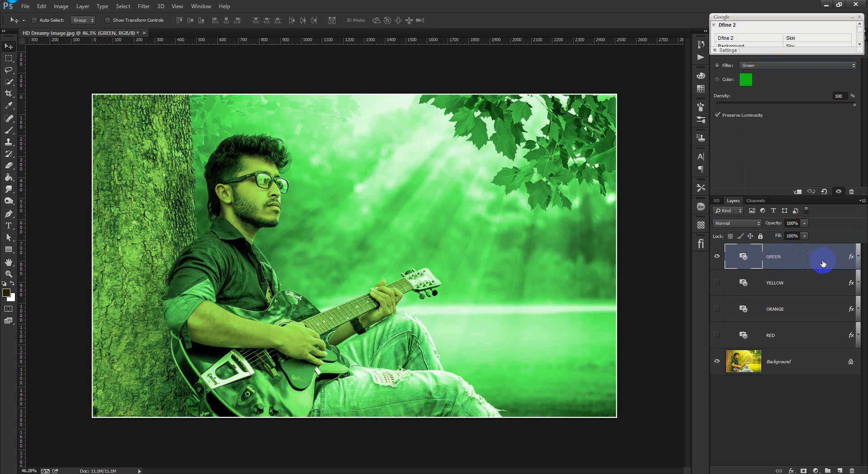
- Create a layer named BLUE with the Blue photo filter from a duplicate of GREEN, and hide GREEN
{"action": "key", "text": "ctrl+j"}
{"action": "left_click", "coordinate": [717, 283]}
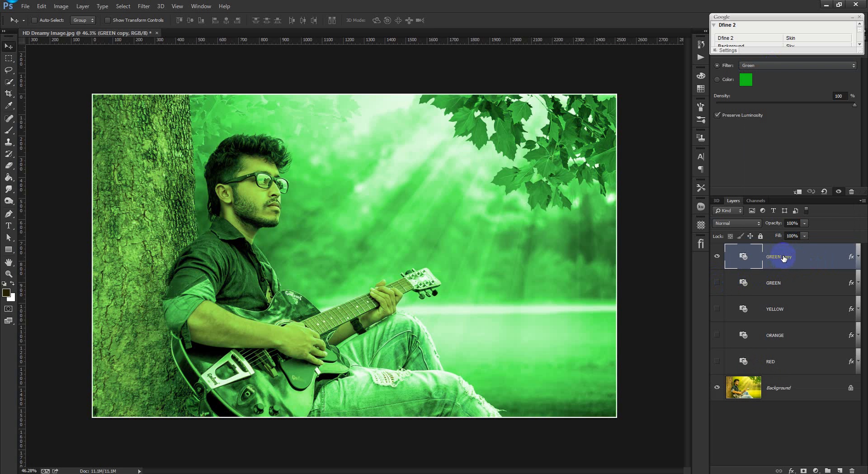
{"action": "left_click", "coordinate": [761, 65]}
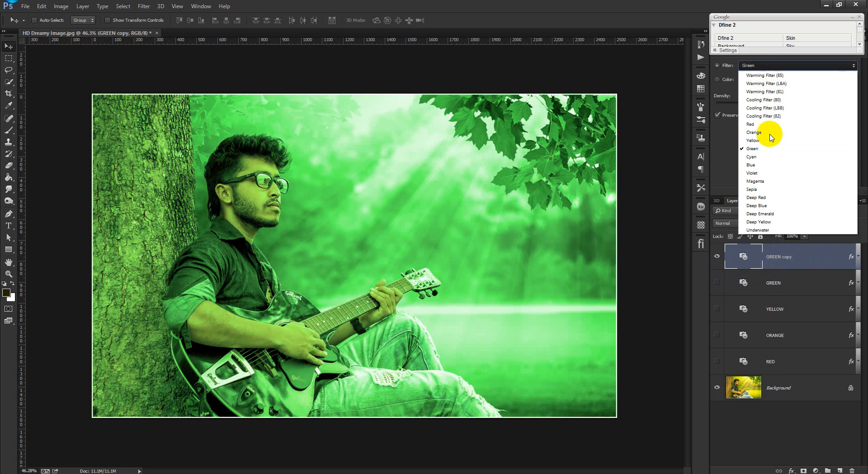
{"action": "left_click", "coordinate": [772, 162]}
{"action": "double_click", "coordinate": [782, 256]}
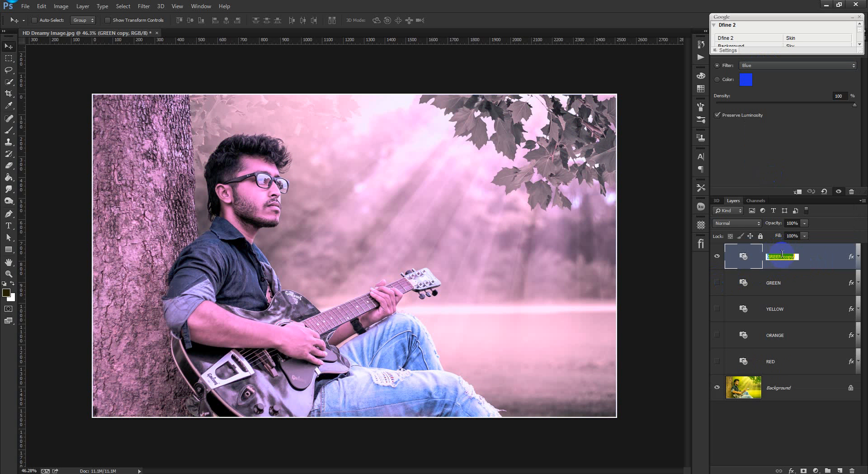
{"action": "type", "text": "BLUE"}
{"action": "key", "text": "Return"}
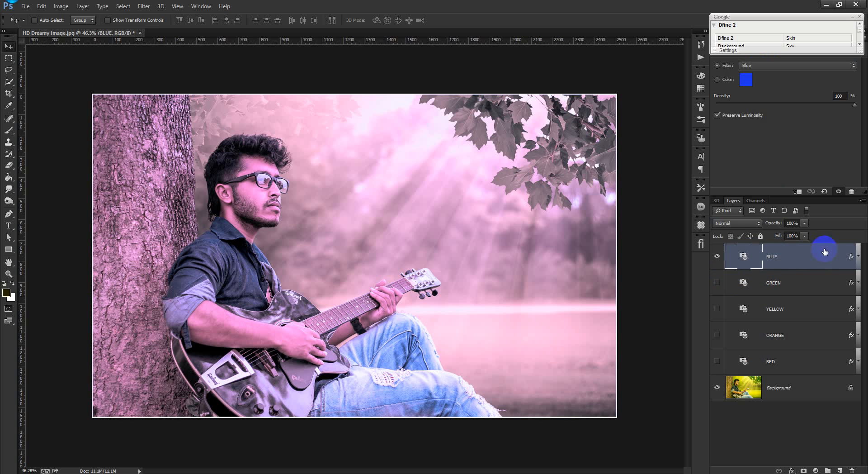
- Create a layer named VIOLET with the Violet photo filter from a duplicate of BLUE, and hide BLUE
{"action": "key", "text": "ctrl+j"}
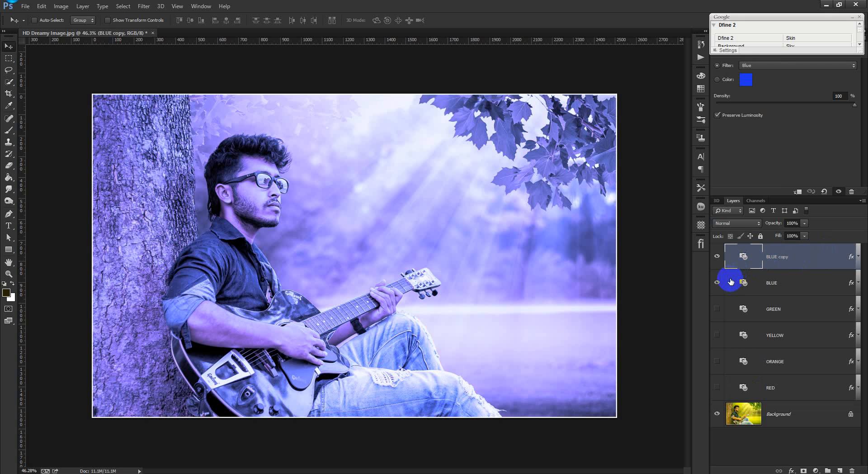
{"action": "left_click", "coordinate": [718, 282]}
{"action": "left_click_drag", "start_coordinate": [771, 66], "coordinate": [764, 176]}
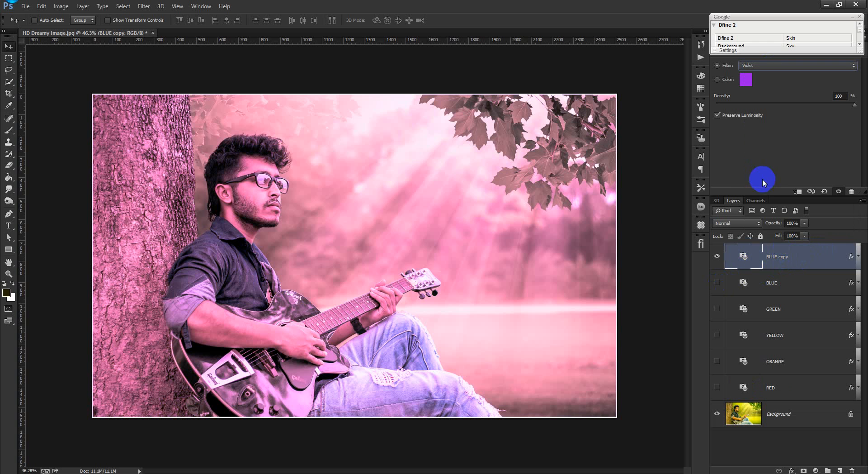
{"action": "double_click", "coordinate": [775, 256]}
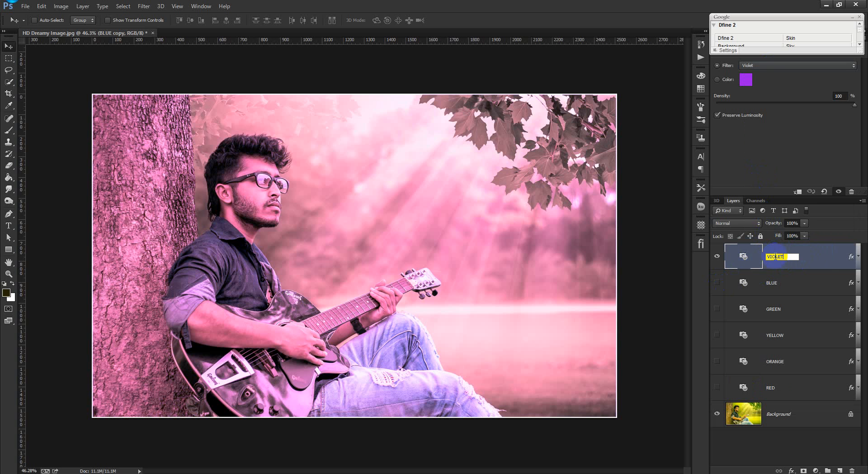
{"action": "left_click", "coordinate": [823, 274]}
{"action": "left_click", "coordinate": [822, 259]}
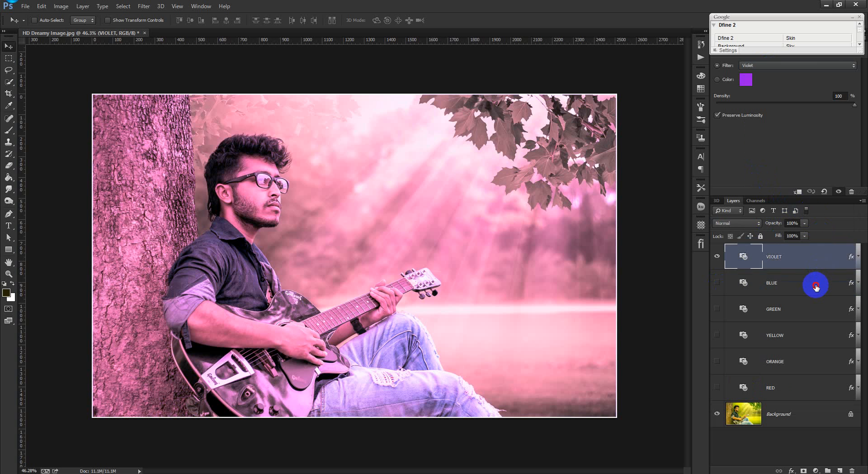
{"action": "left_click", "coordinate": [817, 285]}
{"action": "left_click", "coordinate": [810, 309]}
{"action": "left_click", "coordinate": [806, 335]}
{"action": "left_click", "coordinate": [796, 362]}
{"action": "left_click", "coordinate": [799, 388]}
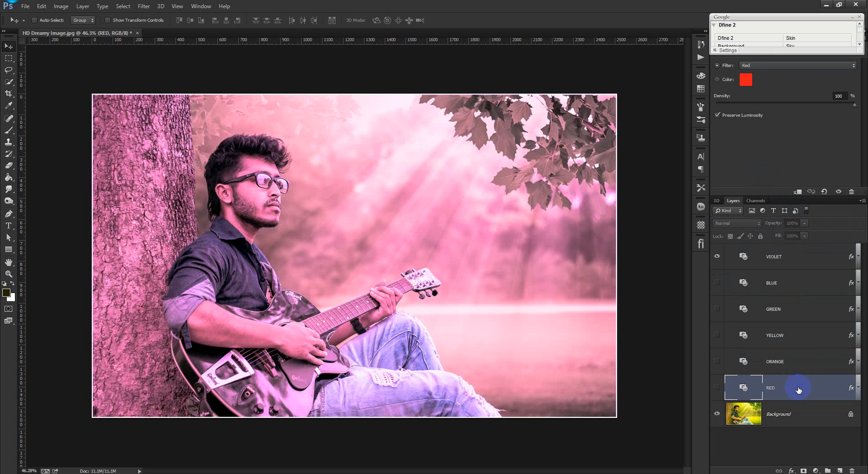
- Duplicate the VIOLET layer eight times
{"action": "left_click", "coordinate": [788, 260]}
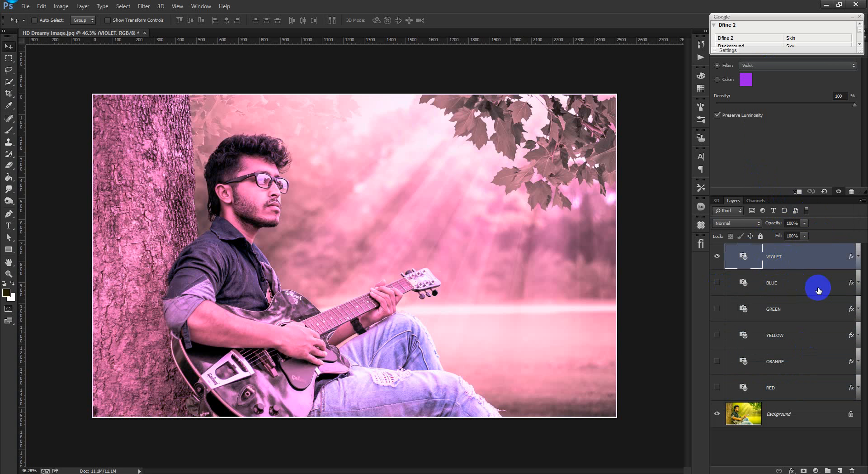
{"action": "key", "text": "ctrl+j"}
{"action": "key", "text": "ctrl+j"}
{"action": "key", "text": "ctrl+j"}
{"action": "key", "text": "ctrl+j"}
{"action": "key", "text": "ctrl+j"}
{"action": "key", "text": "ctrl+j"}
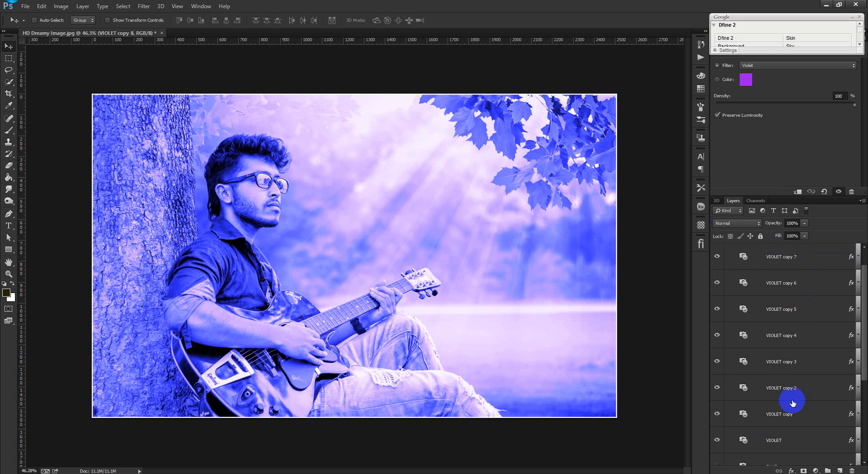
- Select the VIOLET copy layer and hide VIOLET and all the other VIOLET copies
{"action": "left_click", "coordinate": [775, 420]}
{"action": "left_click", "coordinate": [719, 439]}
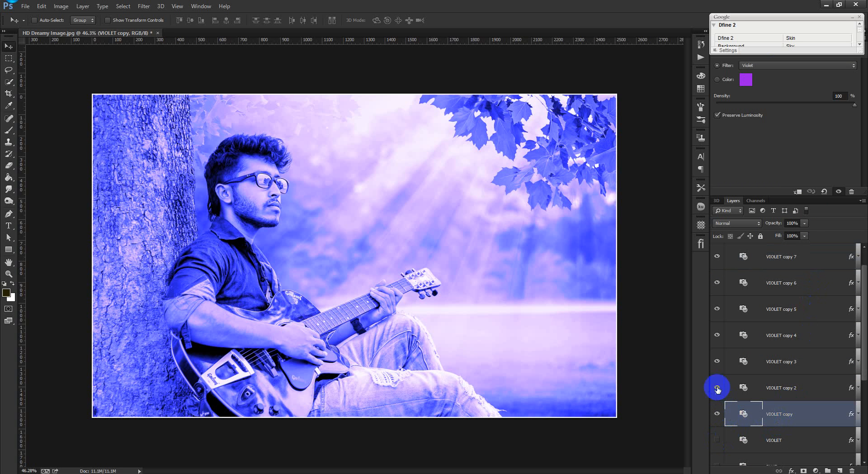
{"action": "left_click_drag", "start_coordinate": [717, 387], "coordinate": [711, 253]}
- Set the VIOLET copy layer's photo filter to Sepia and rename the layer Sepia
{"action": "left_click", "coordinate": [746, 79]}
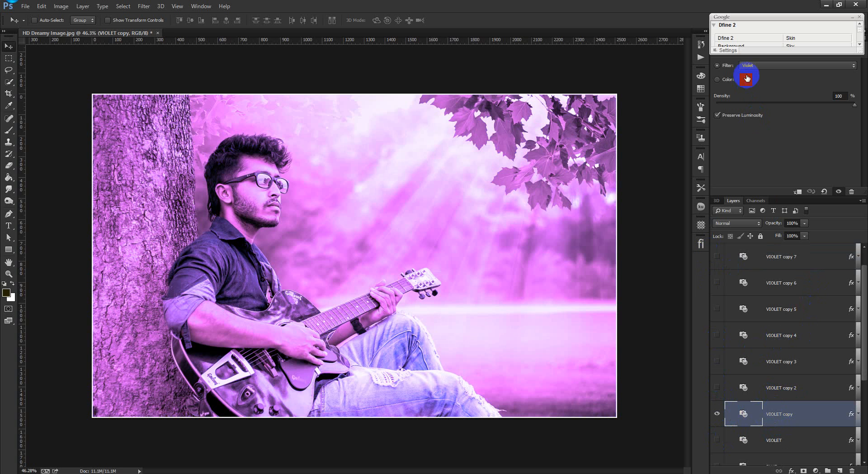
{"action": "left_click", "coordinate": [759, 162]}
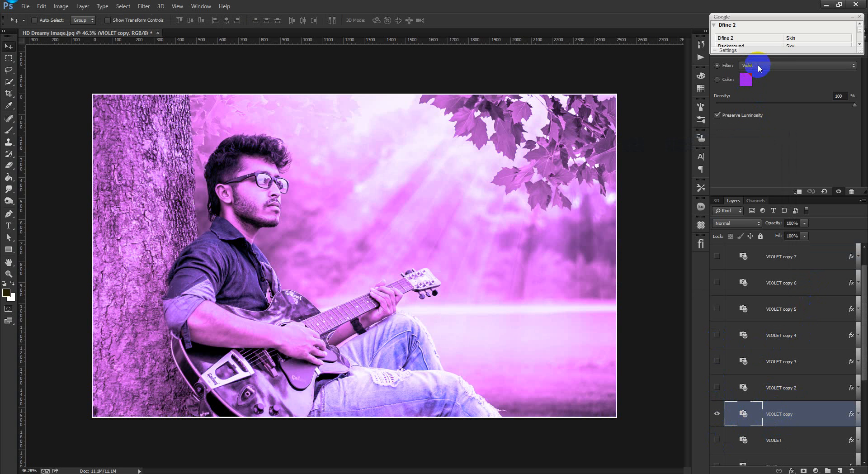
{"action": "left_click", "coordinate": [760, 65]}
{"action": "left_click", "coordinate": [758, 181]}
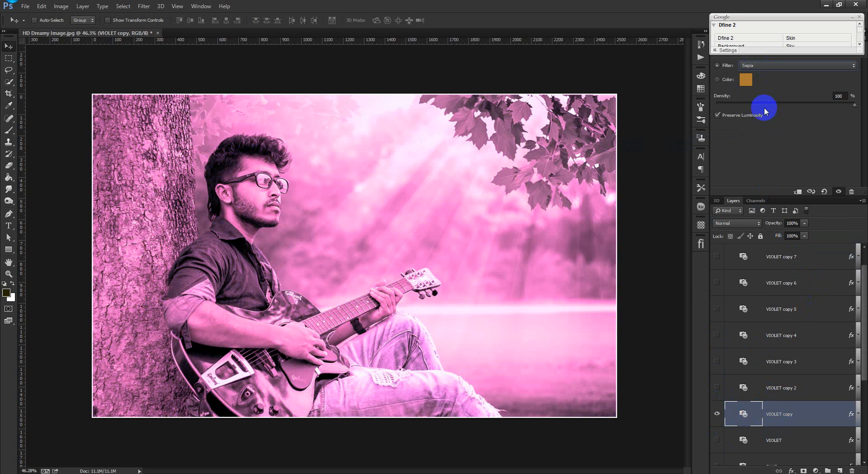
{"action": "double_click", "coordinate": [776, 415]}
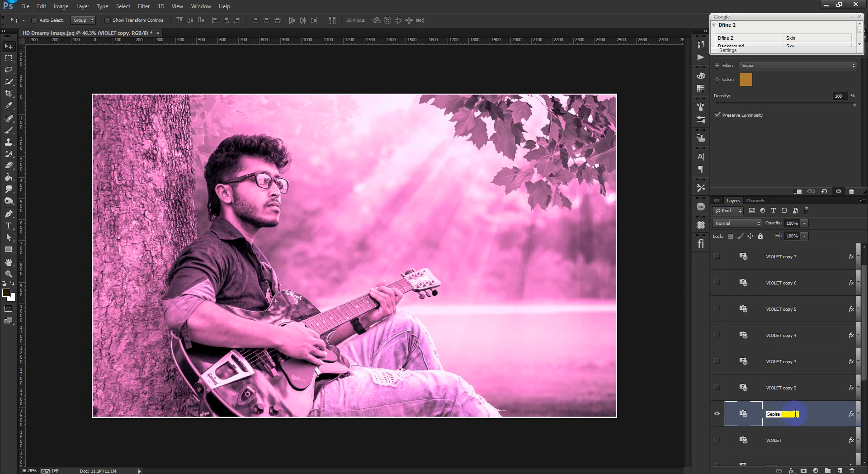
{"action": "key", "text": "Return"}
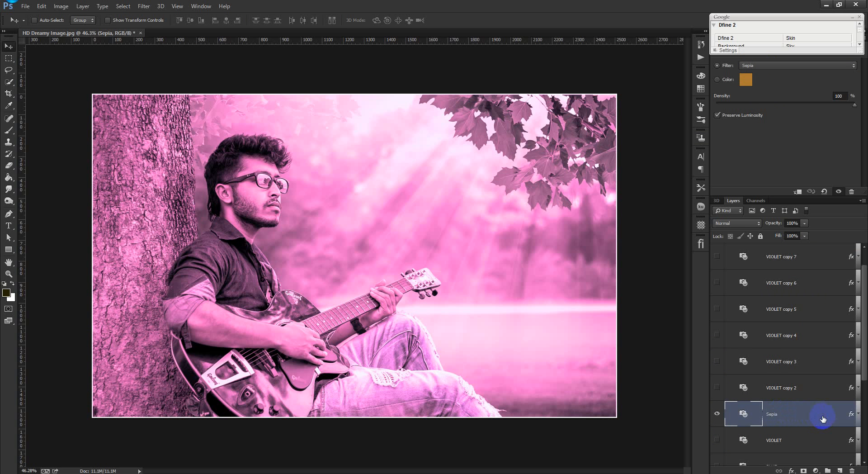
- Show VIOLET copy 2 instead of the Sepia layer and set its photo filter to Warming Filter (85)
{"action": "left_click", "coordinate": [776, 390]}
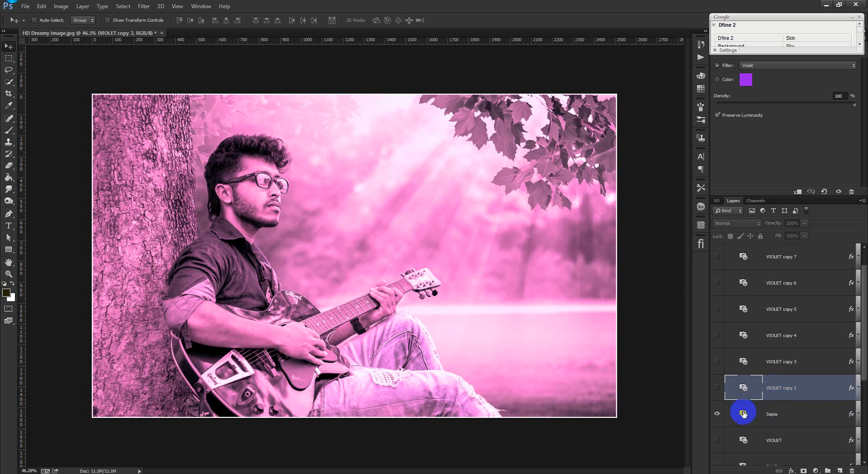
{"action": "left_click", "coordinate": [717, 387]}
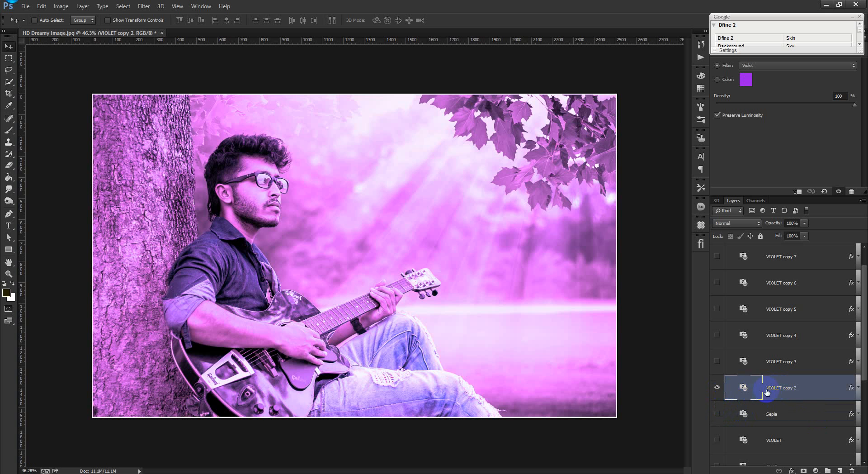
{"action": "left_click", "coordinate": [766, 66]}
{"action": "left_click", "coordinate": [767, 79]}
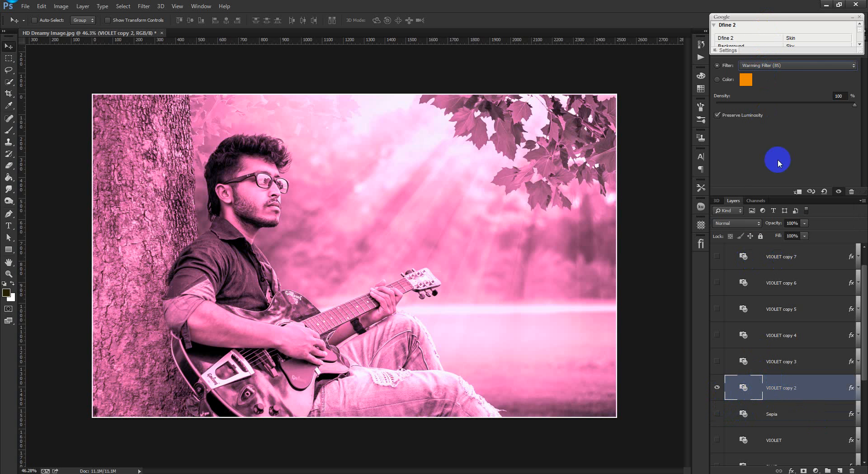
{"action": "scroll", "coordinate": [791, 344], "scroll_direction": "down", "scroll_amount": 2}
{"action": "scroll", "coordinate": [791, 344], "scroll_direction": "up", "scroll_amount": 3}
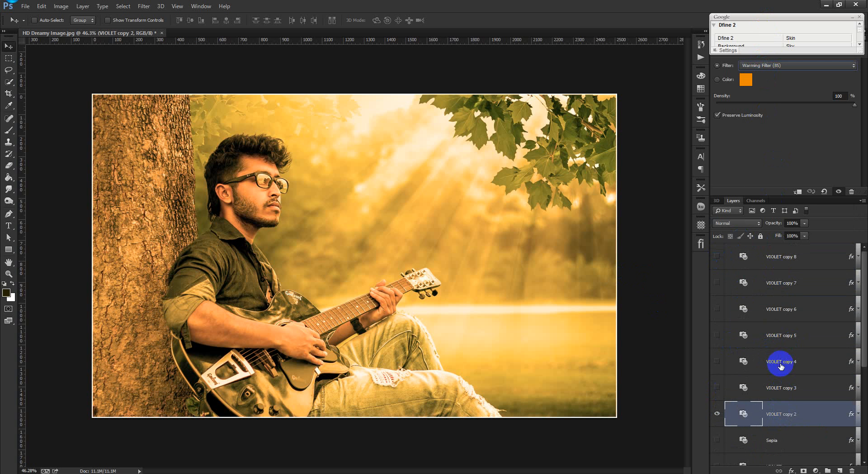
- Show VIOLET copy 3 instead of VIOLET copy 2 and set its photo filter to Deep Emerald
{"action": "left_click", "coordinate": [796, 387]}
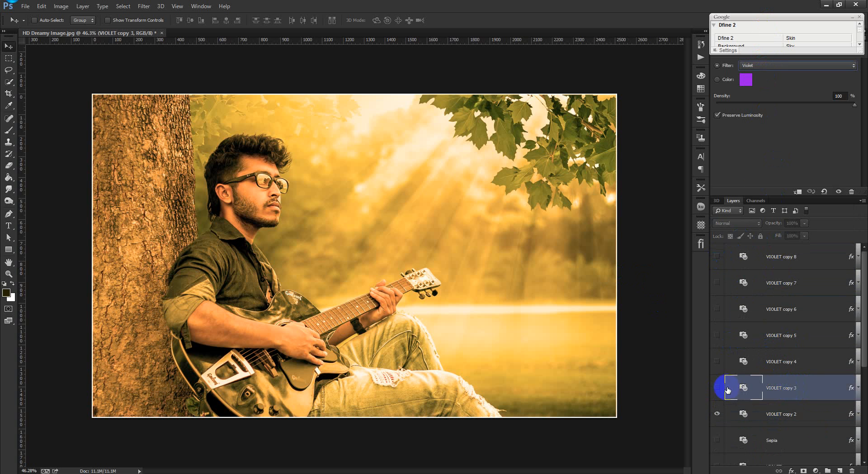
{"action": "left_click", "coordinate": [717, 413]}
{"action": "left_click", "coordinate": [719, 394]}
{"action": "left_click", "coordinate": [763, 68]}
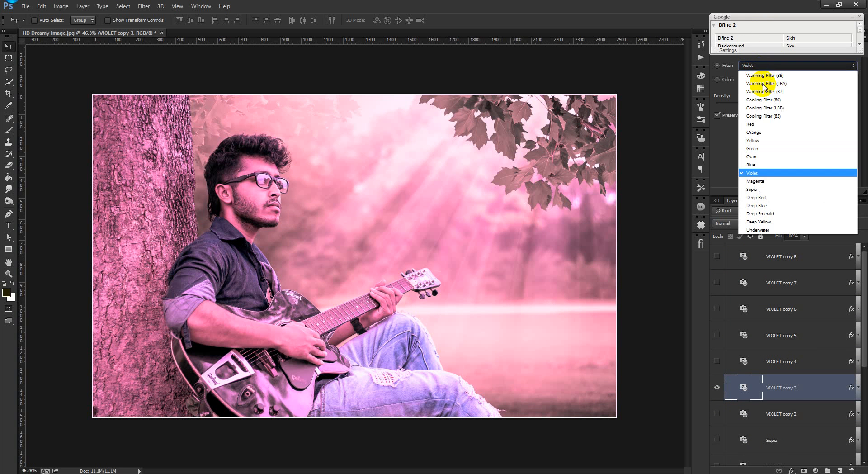
{"action": "left_click", "coordinate": [768, 213]}
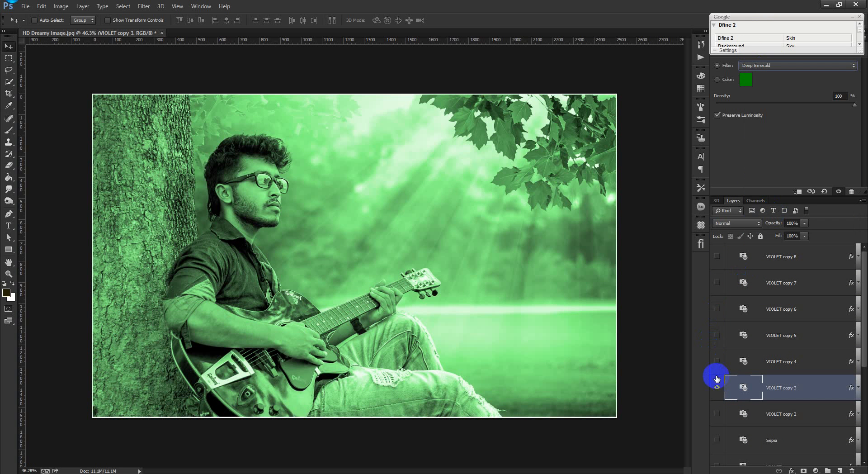
- Show VIOLET copy 4 instead of VIOLET copy 3 and set its photo filter to Deep Yellow
{"action": "left_click", "coordinate": [719, 392]}
{"action": "left_click", "coordinate": [718, 361]}
{"action": "left_click", "coordinate": [781, 363]}
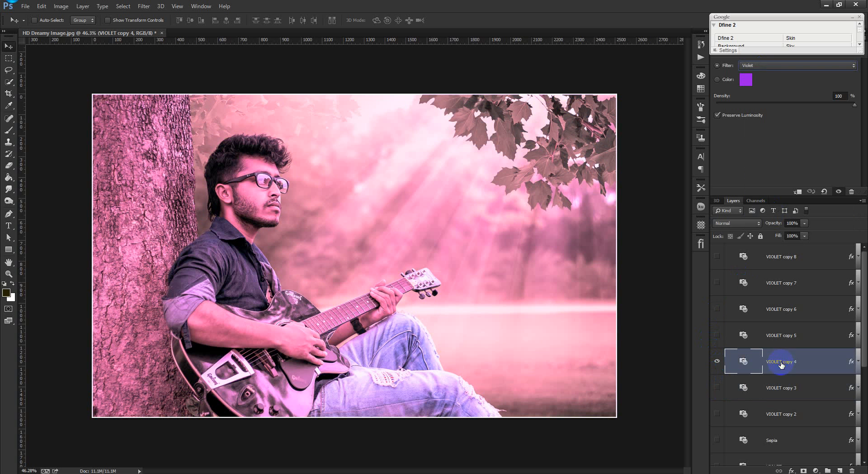
{"action": "left_click", "coordinate": [755, 66]}
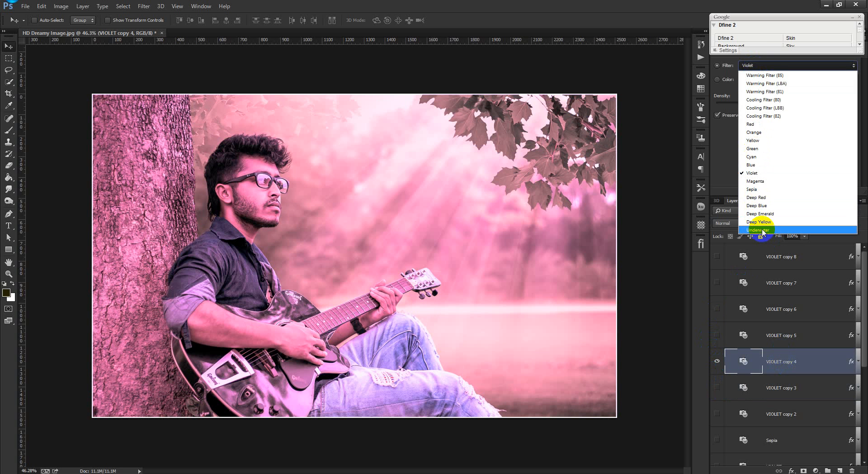
{"action": "left_click", "coordinate": [762, 223]}
- Show VIOLET copy 5 instead of VIOLET copy 4 and set its photo filter to Cooling Filter (LBB)
{"action": "left_click", "coordinate": [717, 360]}
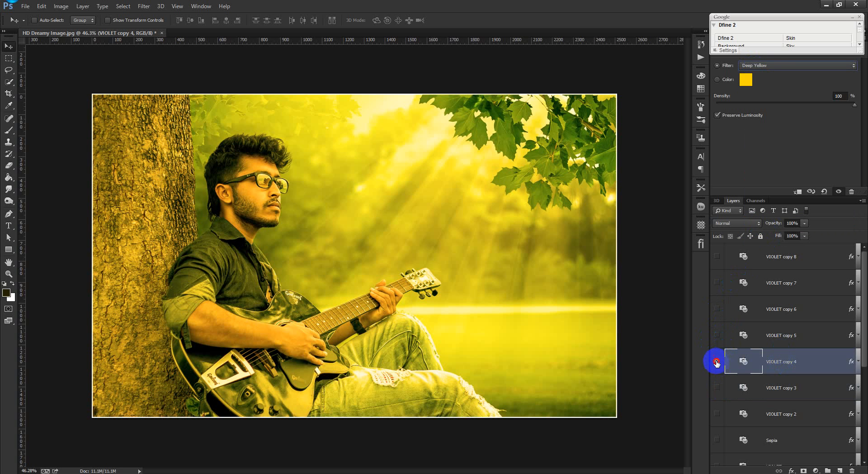
{"action": "left_click", "coordinate": [717, 335]}
{"action": "left_click", "coordinate": [753, 335]}
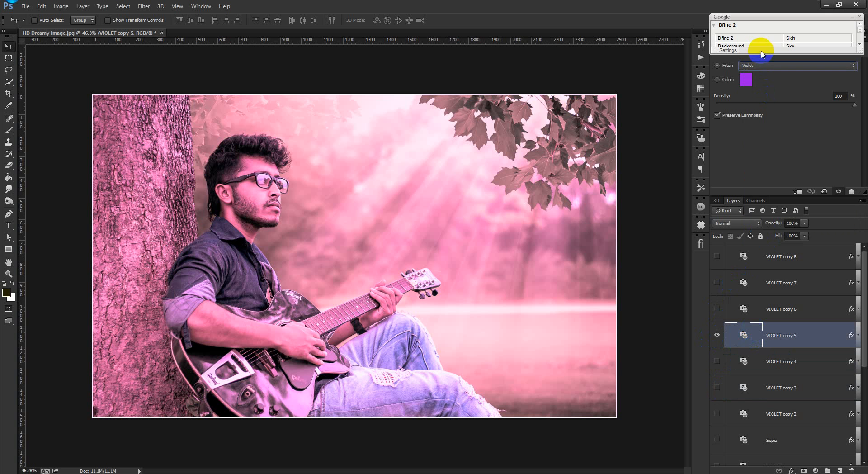
{"action": "left_click", "coordinate": [761, 66]}
{"action": "left_click", "coordinate": [766, 110]}
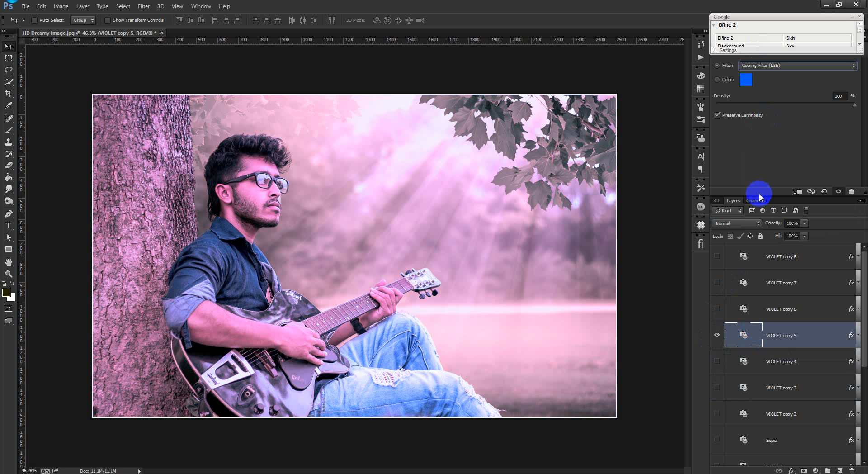
- Show VIOLET copy 6 instead of VIOLET copy 5 and set its photo filter to Cooling Filter (82)
{"action": "left_click", "coordinate": [718, 335]}
{"action": "left_click", "coordinate": [717, 308]}
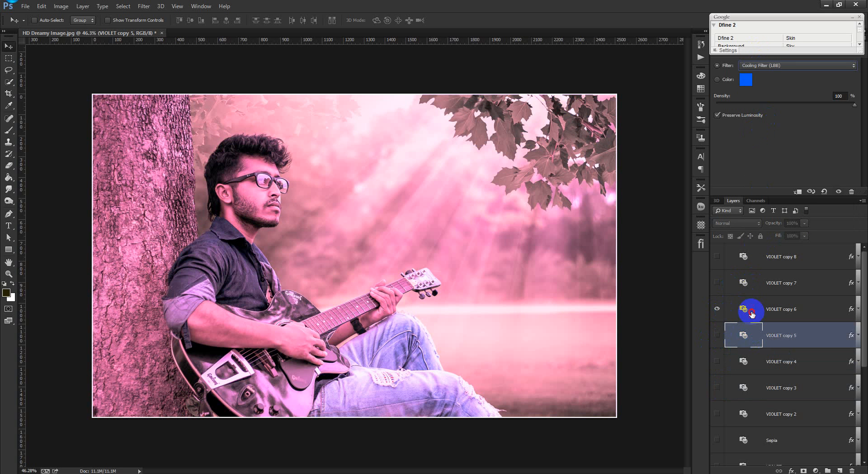
{"action": "left_click", "coordinate": [752, 310]}
{"action": "left_click", "coordinate": [757, 65]}
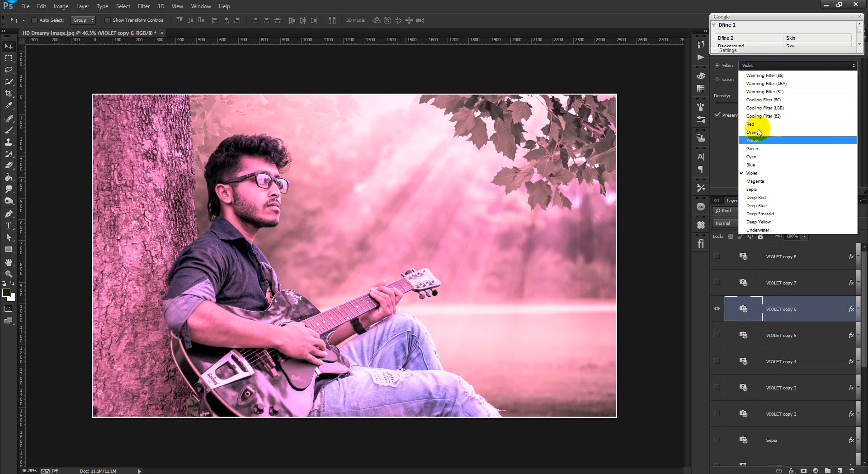
{"action": "left_click", "coordinate": [763, 116]}
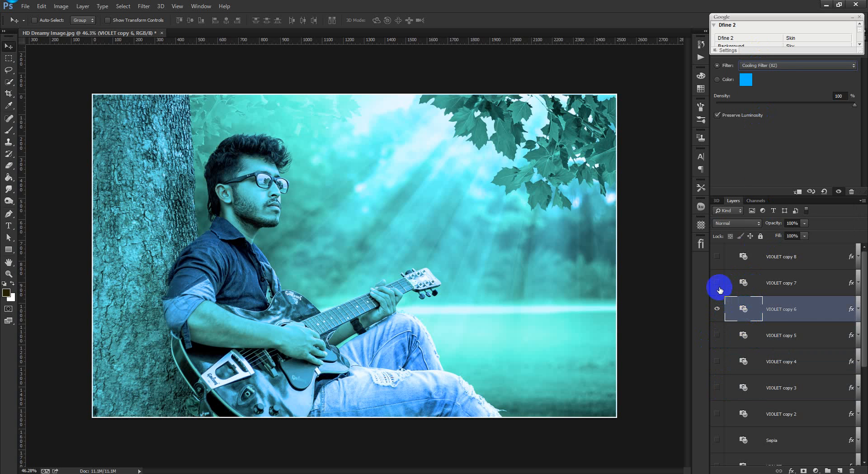
- Delete the unused VIOLET copy 8 and VIOLET copy 7 layers
{"action": "left_click", "coordinate": [770, 262]}
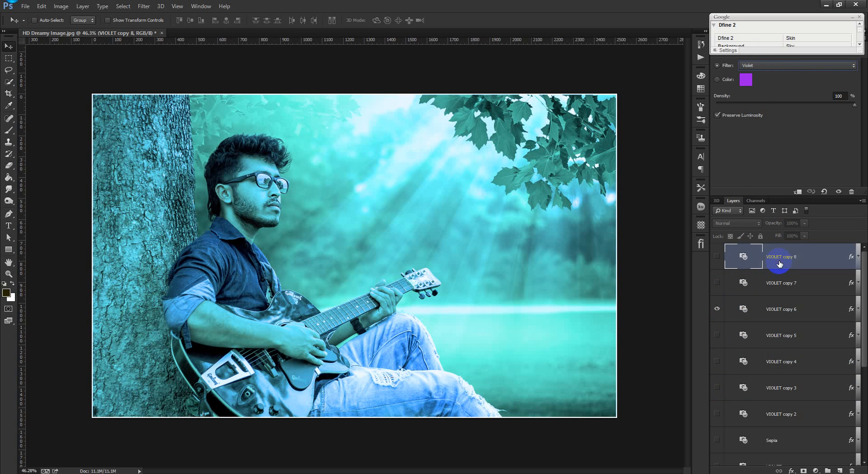
{"action": "left_click_drag", "start_coordinate": [779, 264], "coordinate": [852, 470]}
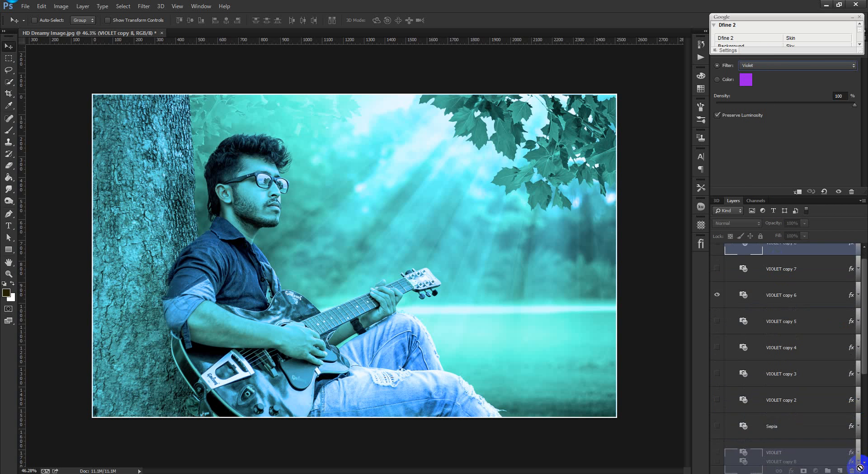
{"action": "left_click_drag", "start_coordinate": [787, 267], "coordinate": [853, 470]}
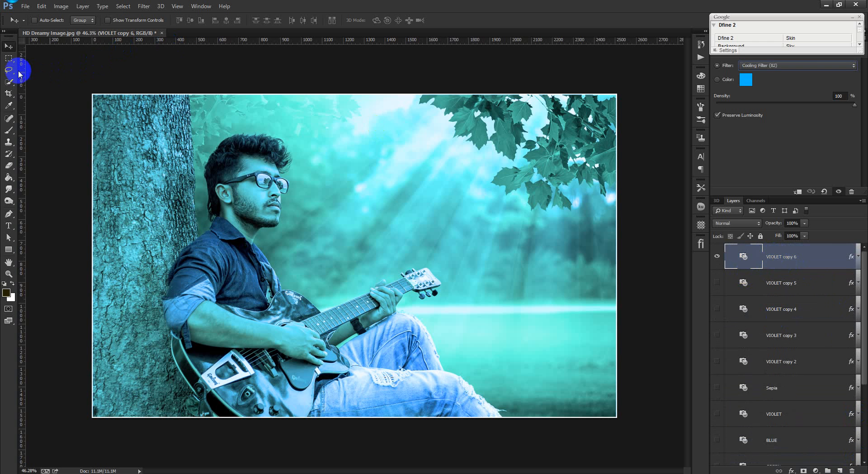
- Marquee-select a full-width strip about 100 px high along the photo's upper edge and mask VIOLET copy 6 to it
{"action": "left_click_drag", "start_coordinate": [10, 59], "coordinate": [31, 58]}
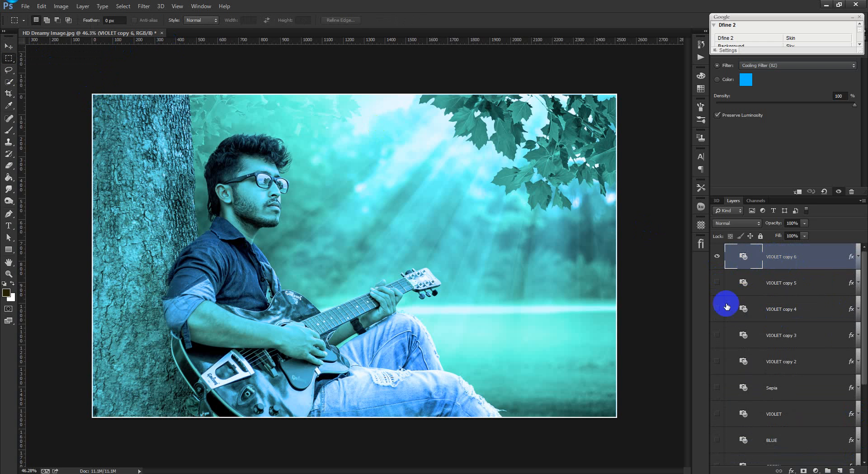
{"action": "scroll", "coordinate": [740, 340], "scroll_direction": "down", "scroll_amount": 3}
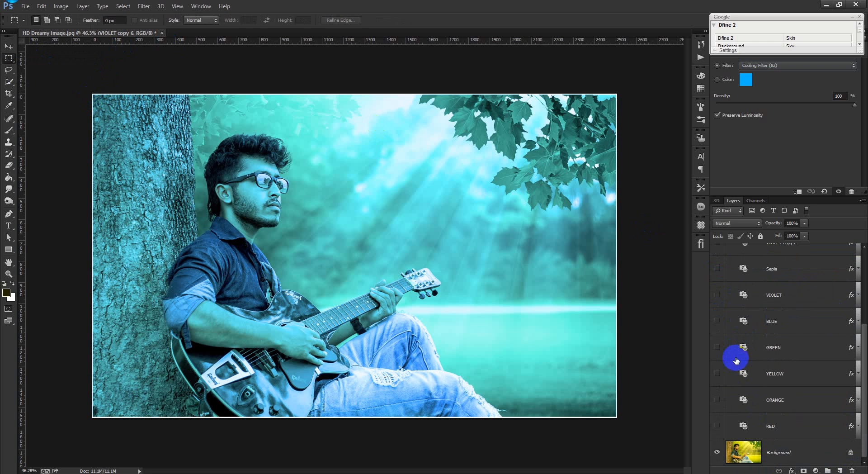
{"action": "scroll", "coordinate": [736, 353], "scroll_direction": "up", "scroll_amount": 3}
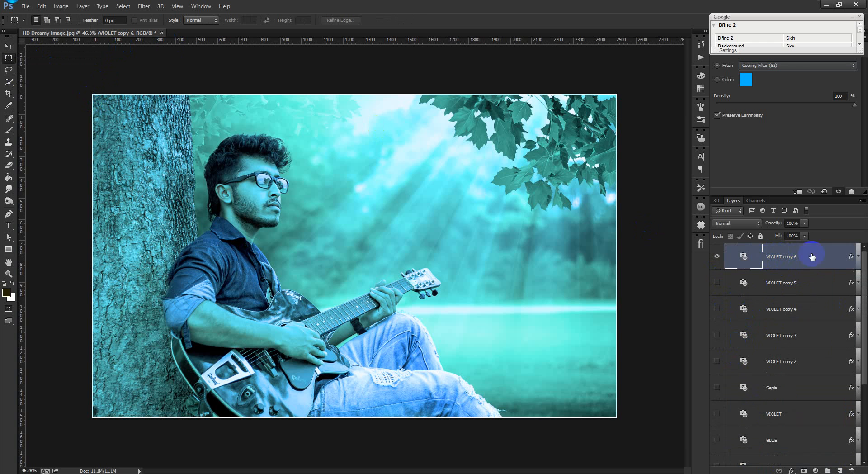
{"action": "scroll", "coordinate": [712, 380], "scroll_direction": "down", "scroll_amount": 3}
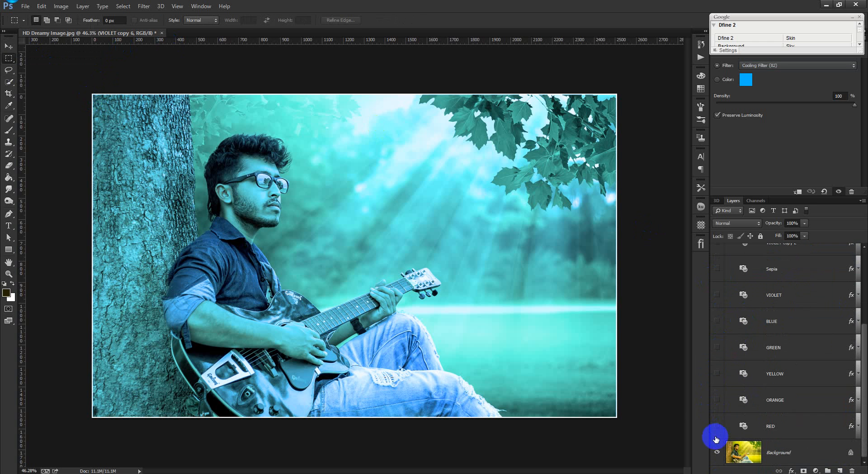
{"action": "scroll", "coordinate": [719, 432], "scroll_direction": "up", "scroll_amount": 3}
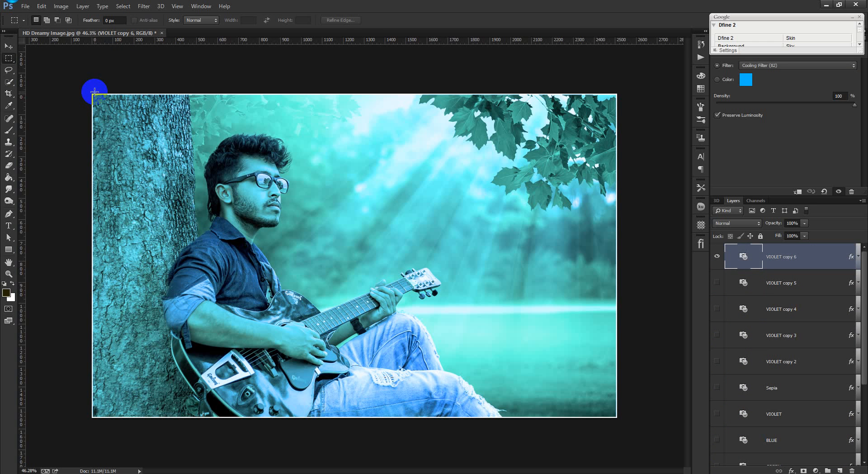
{"action": "left_click_drag", "start_coordinate": [91, 93], "coordinate": [617, 116]}
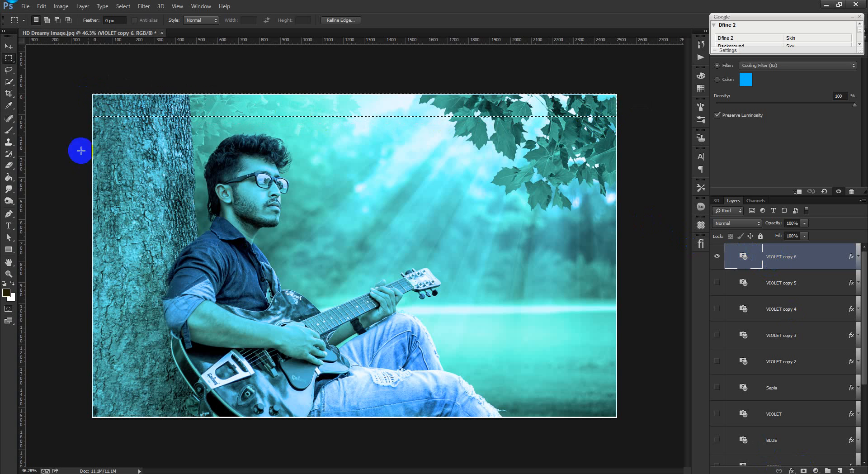
{"action": "left_click", "coordinate": [803, 470]}
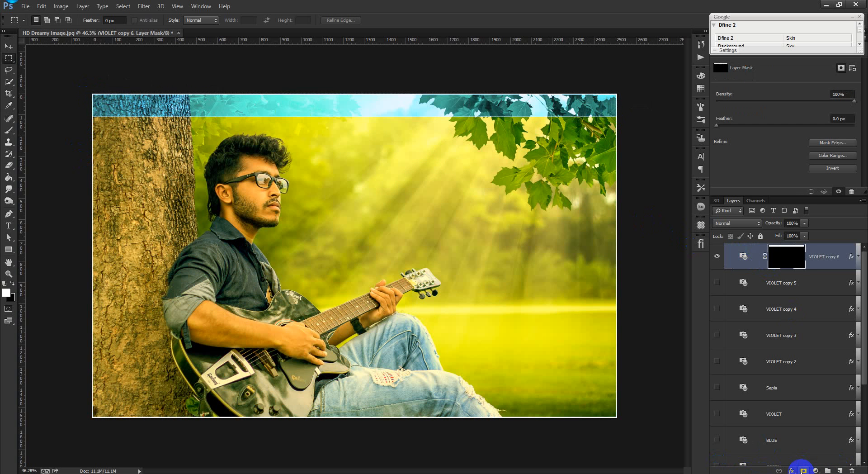
- Show VIOLET copy 5 and mask it to an equal strip directly below the first, using the selection from VIOLET copy 6's mask
{"action": "scroll", "coordinate": [373, 88], "scroll_direction": "up", "scroll_amount": 4}
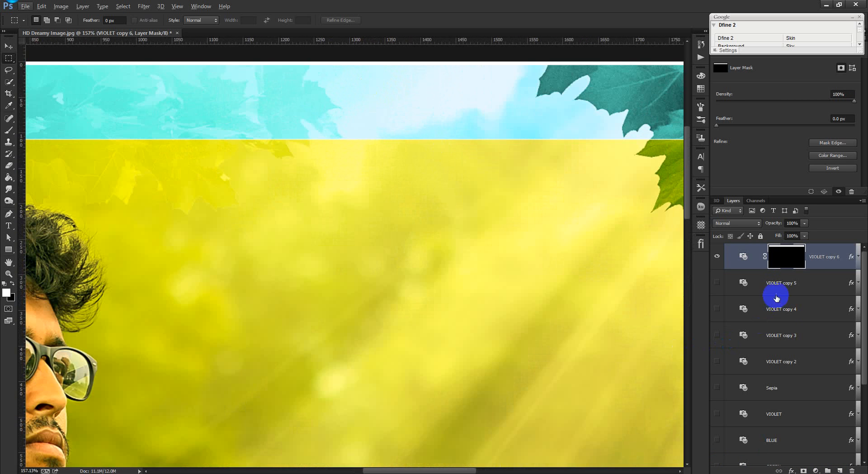
{"action": "left_click", "coordinate": [743, 283]}
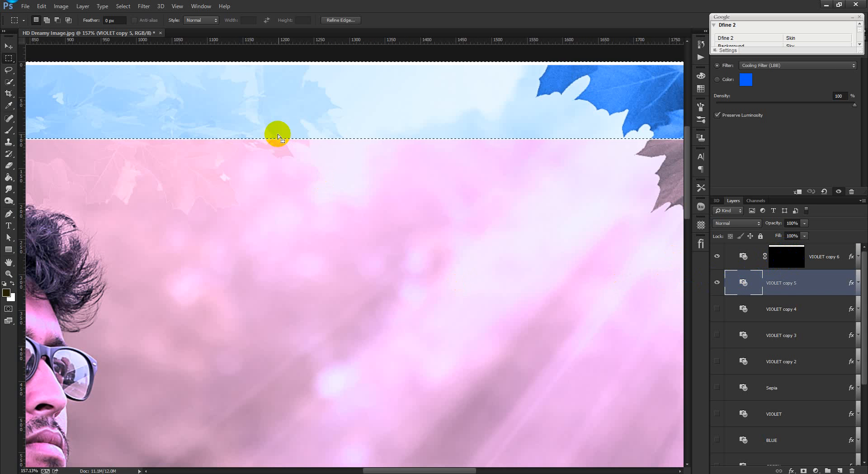
{"action": "scroll", "coordinate": [268, 109], "scroll_direction": "up", "scroll_amount": 1}
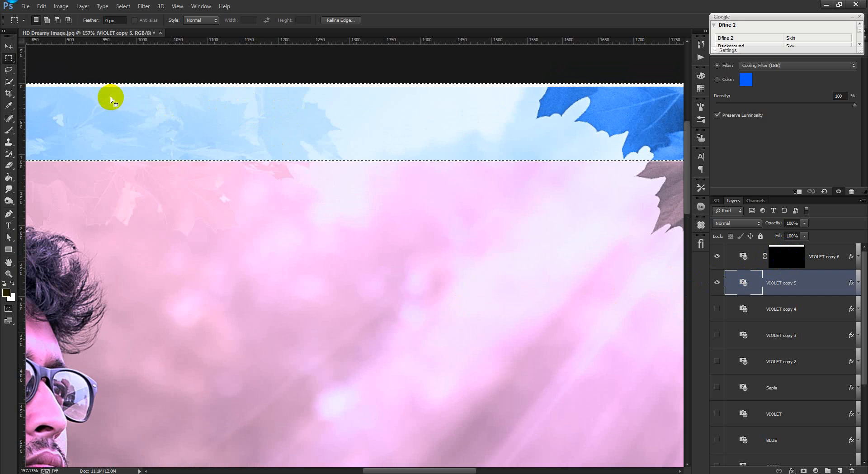
{"action": "left_click", "coordinate": [114, 127]}
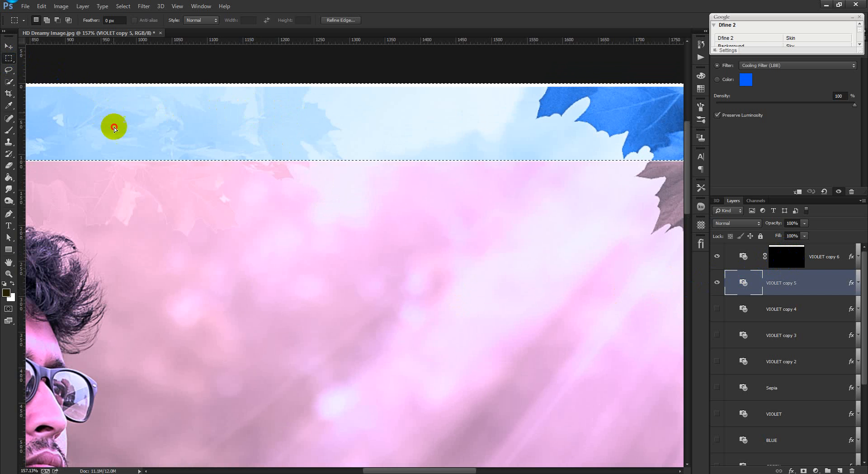
{"action": "left_click_drag", "start_coordinate": [114, 127], "coordinate": [112, 190]}
{"action": "scroll", "coordinate": [229, 175], "scroll_direction": "up", "scroll_amount": 2}
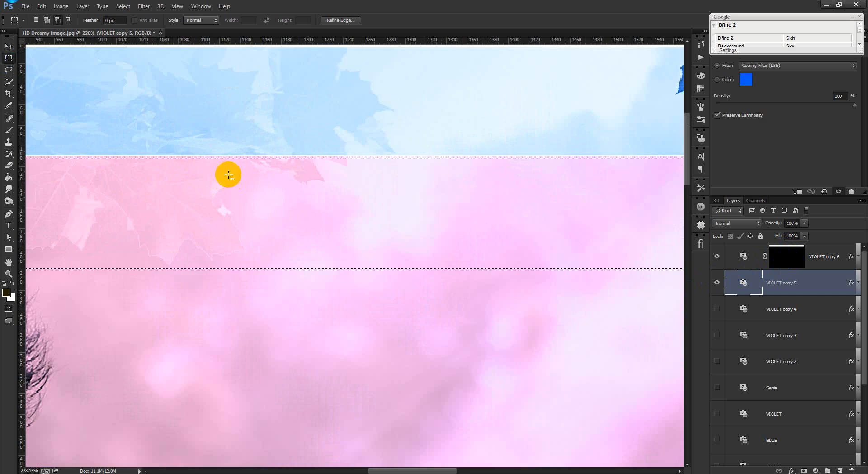
{"action": "scroll", "coordinate": [229, 174], "scroll_direction": "up", "scroll_amount": 3}
{"action": "left_click_drag", "start_coordinate": [228, 161], "coordinate": [228, 161]}
{"action": "scroll", "coordinate": [273, 178], "scroll_direction": "down", "scroll_amount": 4}
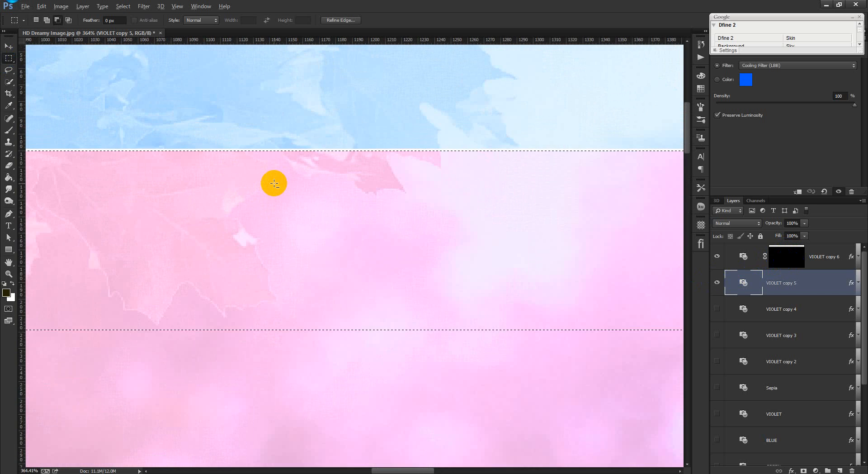
{"action": "left_click", "coordinate": [804, 470]}
{"action": "scroll", "coordinate": [300, 205], "scroll_direction": "down", "scroll_amount": 4}
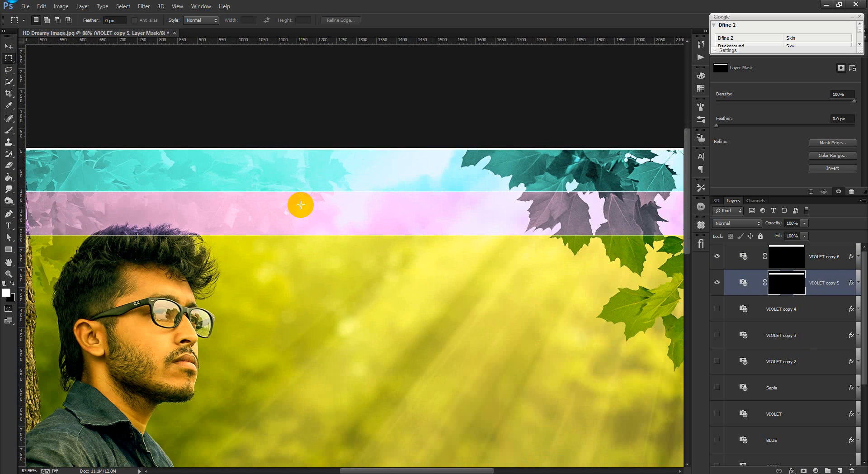
- Show VIOLET copy 4, load VIOLET copy 5's mask as a selection, move it directly below that strip and add it as a mask
{"action": "scroll", "coordinate": [301, 205], "scroll_direction": "up", "scroll_amount": 3}
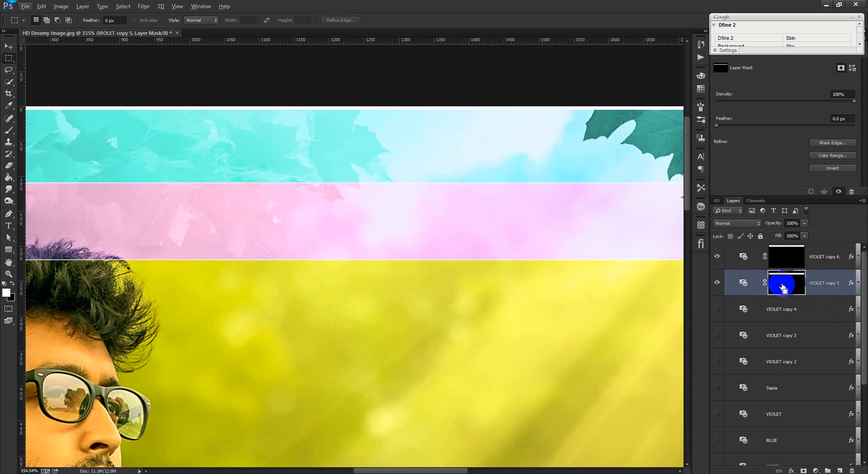
{"action": "left_click", "coordinate": [718, 309]}
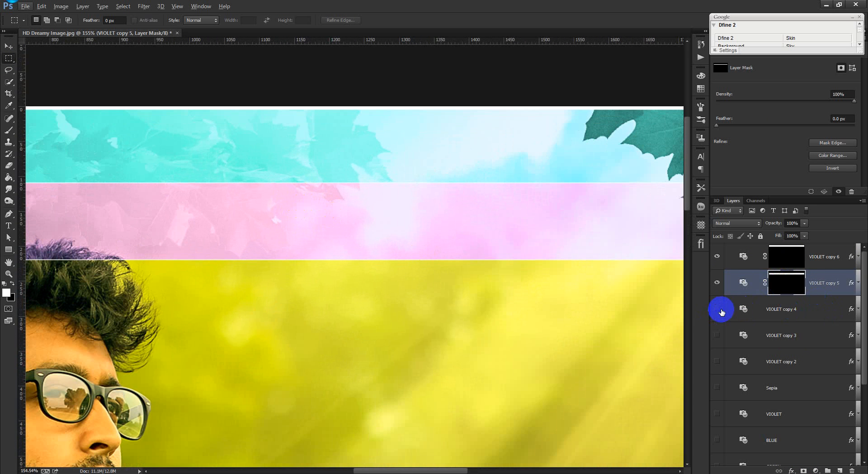
{"action": "left_click", "coordinate": [791, 309]}
{"action": "left_click", "coordinate": [785, 288], "text": "ctrl"}
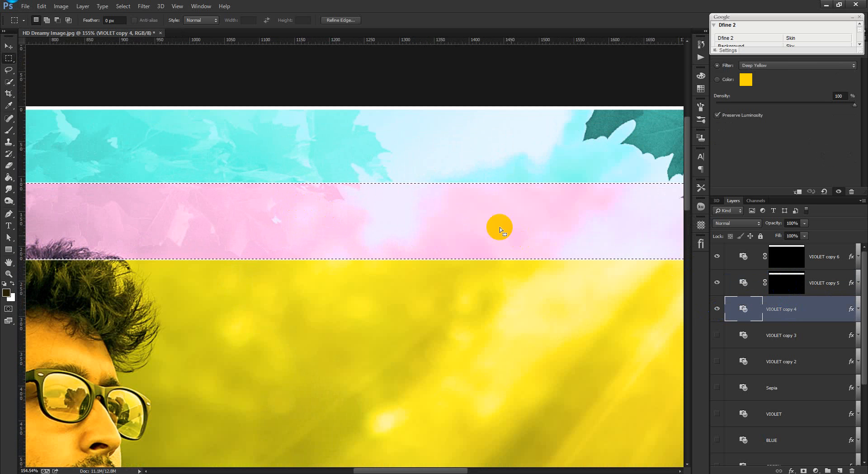
{"action": "left_click_drag", "start_coordinate": [498, 227], "coordinate": [497, 297]}
{"action": "scroll", "coordinate": [465, 294], "scroll_direction": "up", "scroll_amount": 5}
{"action": "scroll", "coordinate": [463, 294], "scroll_direction": "up", "scroll_amount": 1}
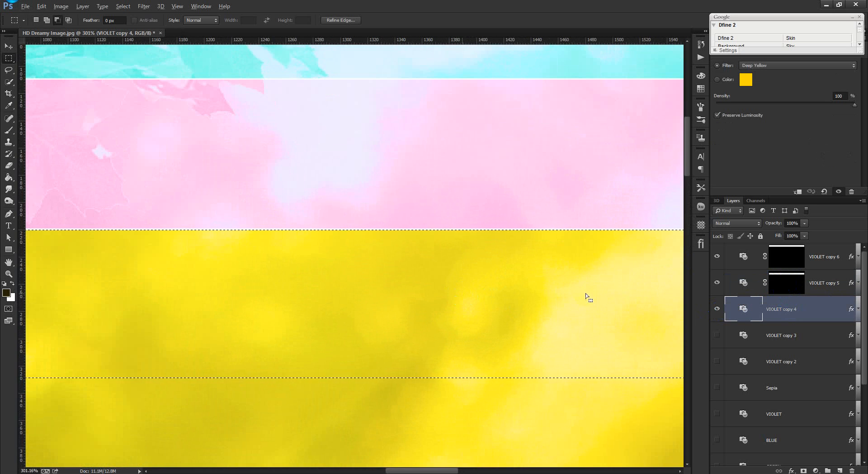
{"action": "left_click", "coordinate": [804, 470]}
{"action": "scroll", "coordinate": [386, 262], "scroll_direction": "down", "scroll_amount": 8}
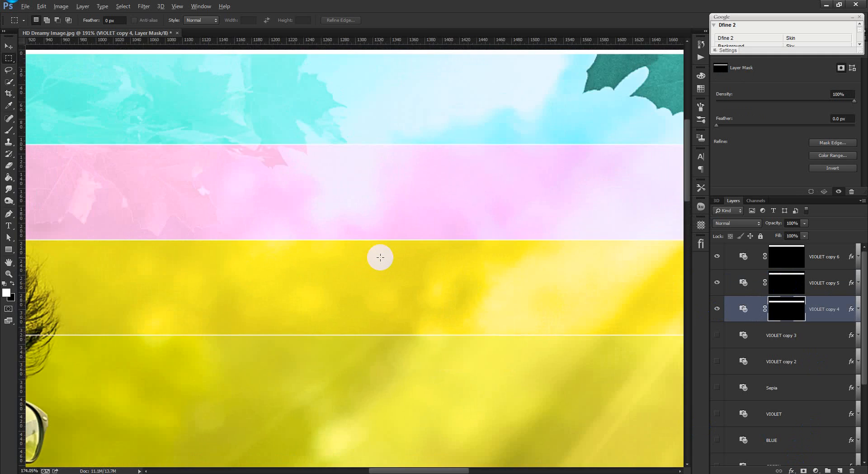
- Show VIOLET copy 3 and mask it to the strip directly below VIOLET copy 4's, reusing that layer's mask selection
{"action": "scroll", "coordinate": [373, 264], "scroll_direction": "up", "scroll_amount": 4}
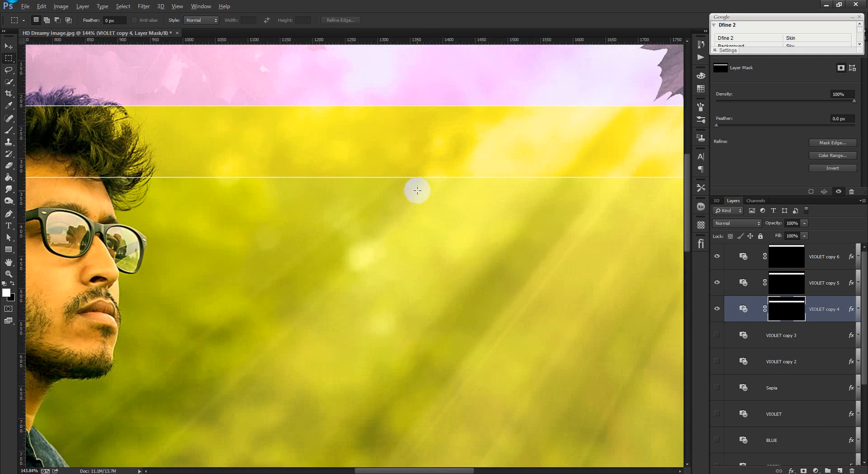
{"action": "left_click_drag", "start_coordinate": [416, 178], "coordinate": [510, 192]}
{"action": "left_click", "coordinate": [780, 342]}
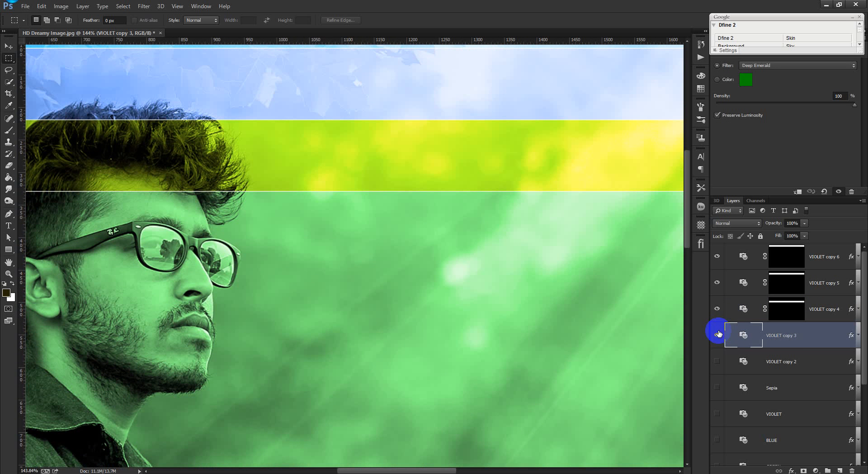
{"action": "left_click", "coordinate": [772, 309], "text": "ctrl"}
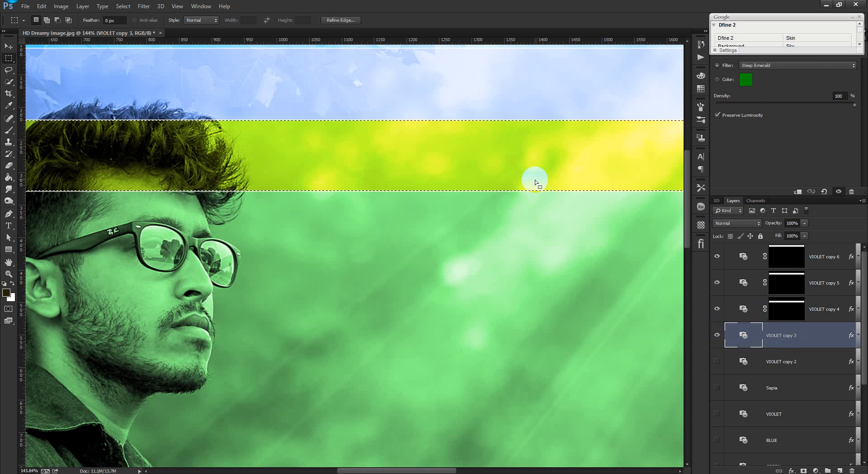
{"action": "left_click_drag", "start_coordinate": [534, 178], "coordinate": [530, 252]}
{"action": "scroll", "coordinate": [520, 209], "scroll_direction": "up", "scroll_amount": 8}
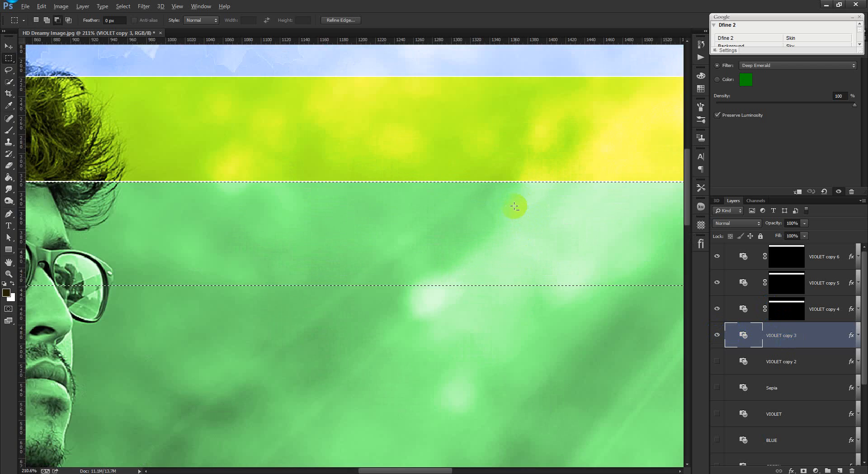
{"action": "left_click", "coordinate": [805, 469]}
{"action": "scroll", "coordinate": [407, 232], "scroll_direction": "down", "scroll_amount": 5}
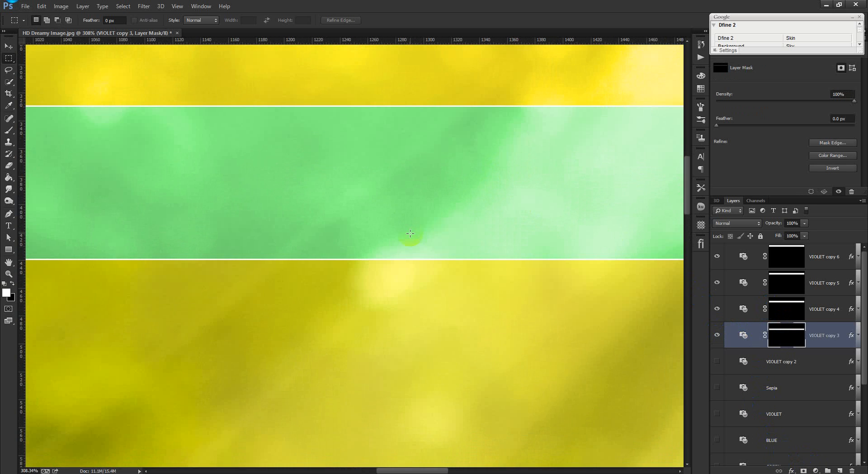
- Show VIOLET copy 2 and mask it to the strip directly below the green one, reusing VIOLET copy 3's mask selection
{"action": "left_click", "coordinate": [718, 334]}
{"action": "left_click", "coordinate": [716, 361]}
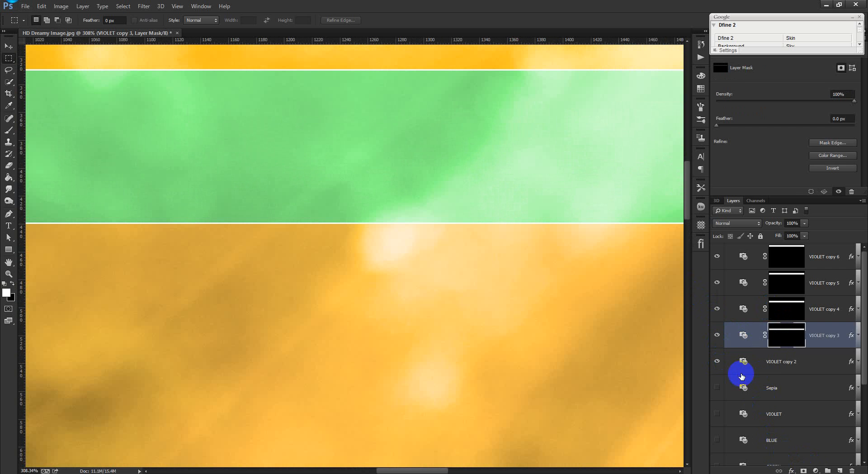
{"action": "left_click", "coordinate": [771, 364]}
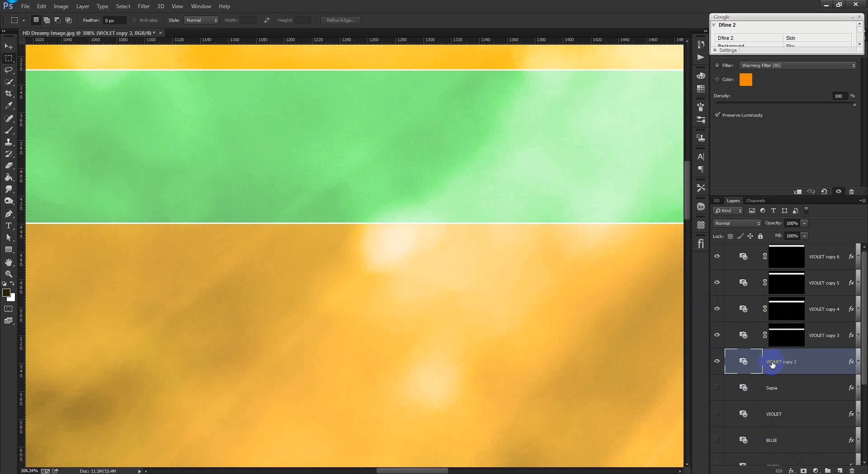
{"action": "left_click", "coordinate": [795, 335], "text": "ctrl"}
{"action": "left_click_drag", "start_coordinate": [559, 186], "coordinate": [511, 114]}
{"action": "left_click", "coordinate": [804, 470]}
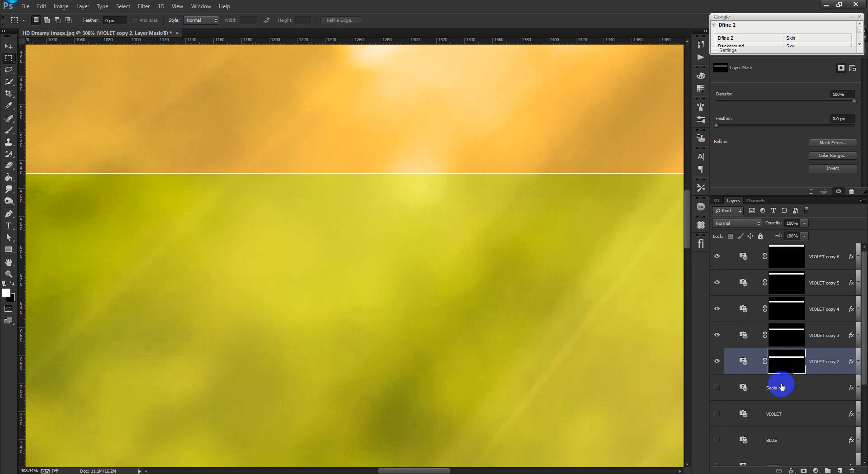
- Show the Sepia layer and mask it to the strip directly below the orange one, reusing VIOLET copy 2's mask selection
{"action": "left_click", "coordinate": [751, 386]}
{"action": "left_click", "coordinate": [717, 387]}
{"action": "left_click", "coordinate": [783, 359], "text": "ctrl"}
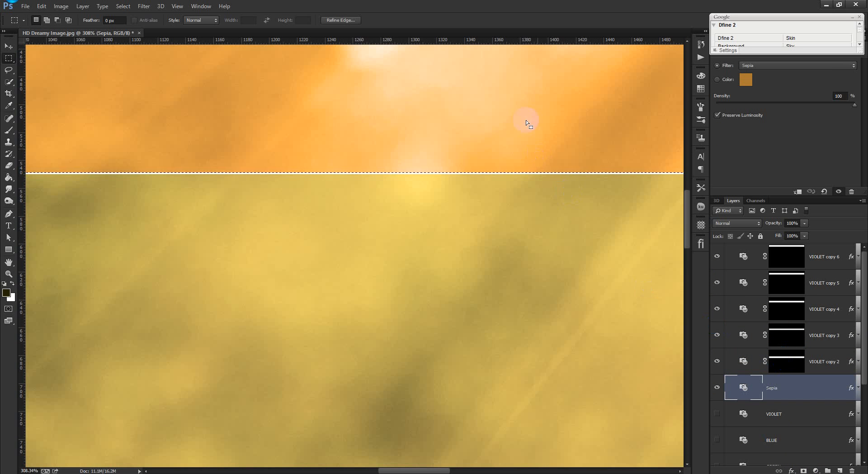
{"action": "left_click_drag", "start_coordinate": [525, 122], "coordinate": [518, 268]}
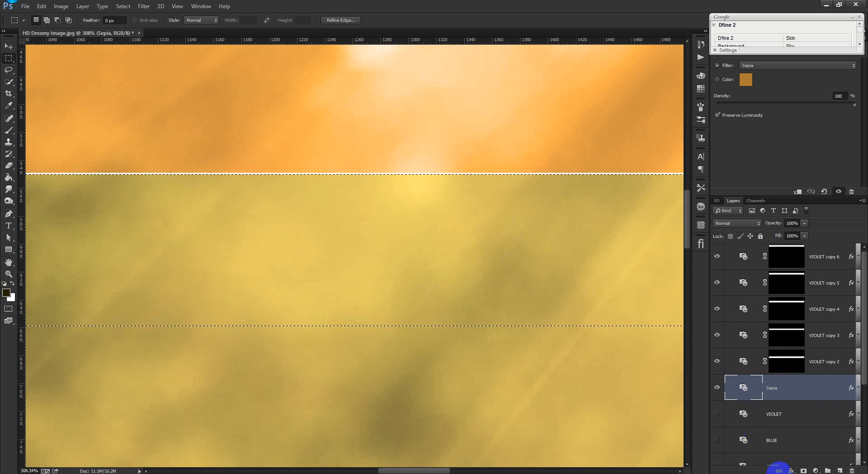
{"action": "left_click", "coordinate": [797, 470]}
- Show the VIOLET layer and mask it to the strip directly below the Sepia one, reusing the Sepia layer's mask selection
{"action": "scroll", "coordinate": [536, 285], "scroll_direction": "down", "scroll_amount": 5}
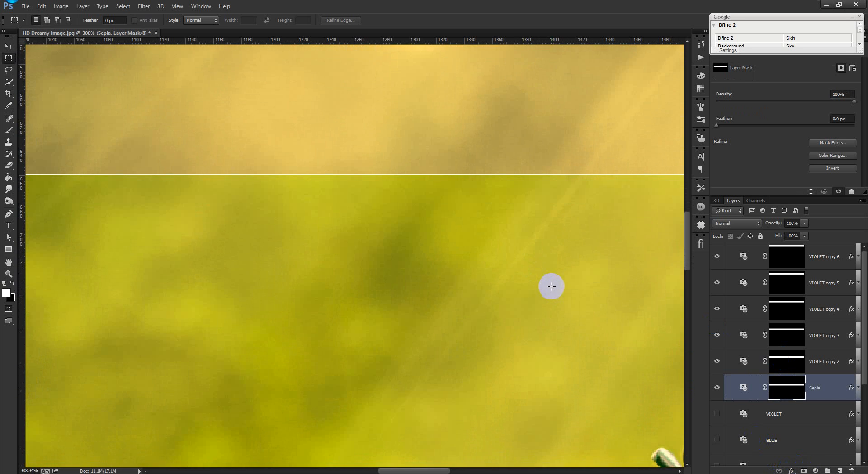
{"action": "scroll", "coordinate": [551, 286], "scroll_direction": "down", "scroll_amount": 1}
{"action": "left_click", "coordinate": [718, 415]}
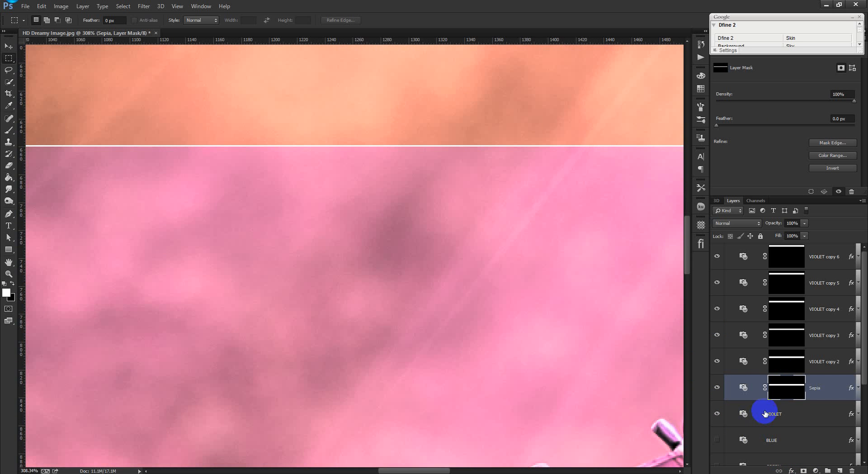
{"action": "left_click_drag", "start_coordinate": [525, 88], "coordinate": [519, 233]}
{"action": "left_click_drag", "start_coordinate": [511, 186], "coordinate": [506, 187]}
{"action": "left_click", "coordinate": [764, 422]}
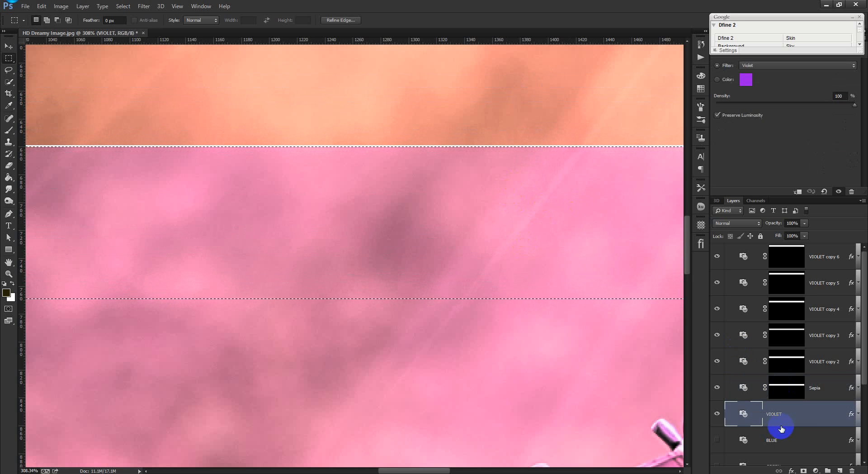
{"action": "left_click", "coordinate": [804, 471]}
{"action": "scroll", "coordinate": [462, 223], "scroll_direction": "down", "scroll_amount": 8}
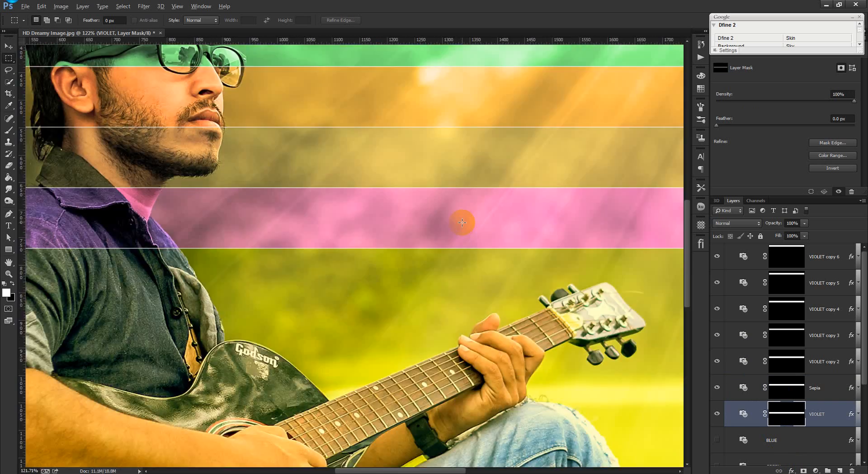
- Show the BLUE layer and mask it to the strip directly below the VIOLET one, reusing the VIOLET layer's mask selection
{"action": "scroll", "coordinate": [463, 223], "scroll_direction": "up", "scroll_amount": 4}
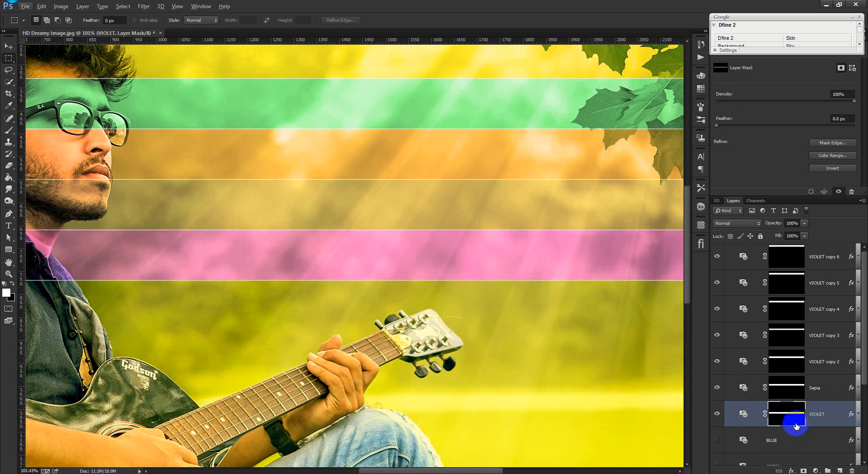
{"action": "scroll", "coordinate": [791, 412], "scroll_direction": "down", "scroll_amount": 3}
{"action": "left_click", "coordinate": [722, 322]}
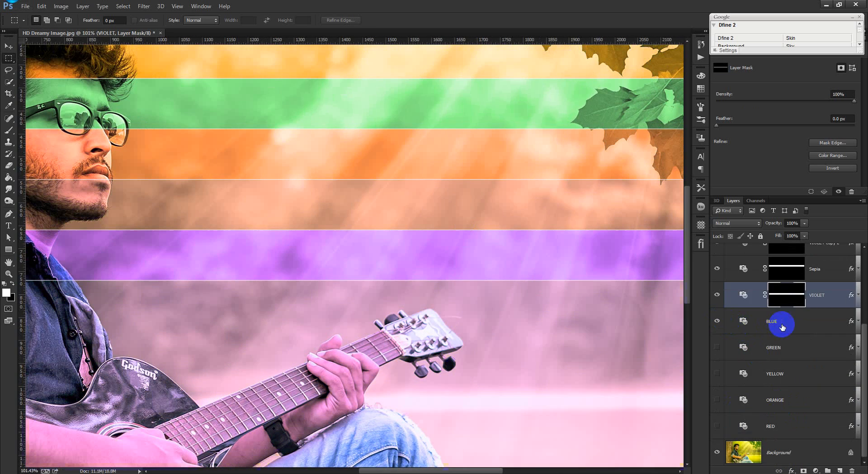
{"action": "left_click", "coordinate": [777, 322]}
{"action": "left_click", "coordinate": [781, 302], "text": "ctrl"}
{"action": "left_click_drag", "start_coordinate": [645, 267], "coordinate": [596, 313]}
{"action": "scroll", "coordinate": [510, 296], "scroll_direction": "up", "scroll_amount": 6}
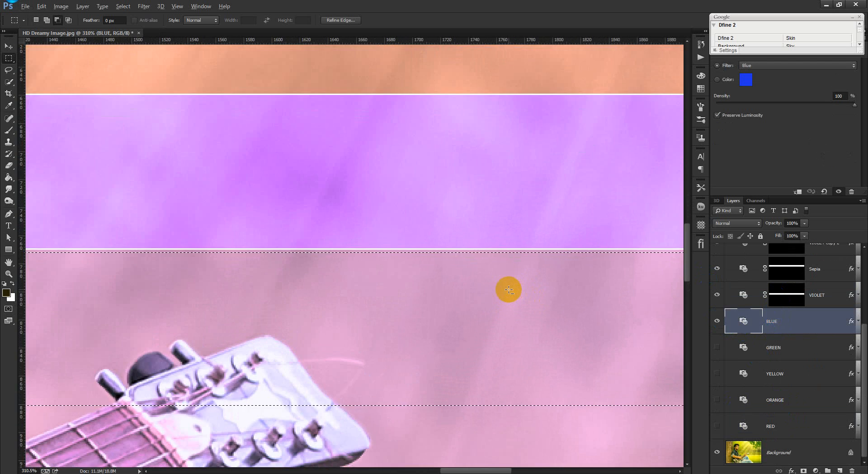
{"action": "scroll", "coordinate": [509, 289], "scroll_direction": "up", "scroll_amount": 2}
{"action": "mouse_move", "coordinate": [480, 261]}
{"action": "left_mouse_down"}
{"action": "mouse_move", "coordinate": [469, 232]}
{"action": "mouse_move", "coordinate": [484, 267]}
{"action": "mouse_move", "coordinate": [482, 260]}
{"action": "left_mouse_up"}
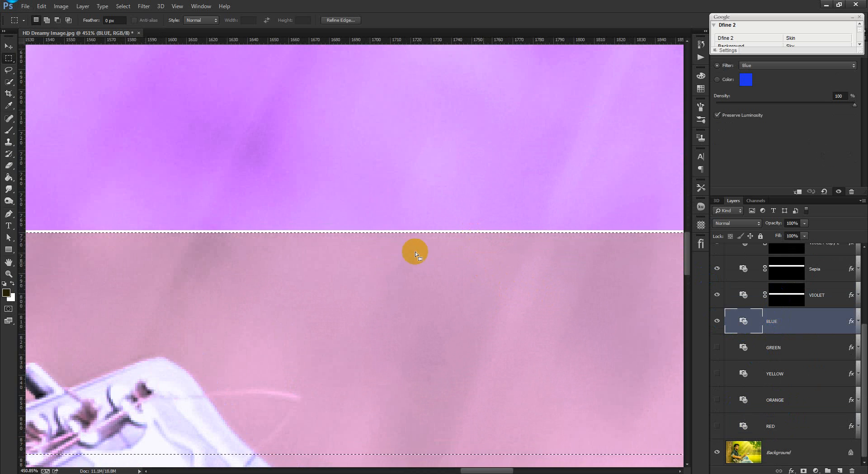
{"action": "scroll", "coordinate": [465, 279], "scroll_direction": "down", "scroll_amount": 5}
{"action": "scroll", "coordinate": [473, 292], "scroll_direction": "down", "scroll_amount": 2}
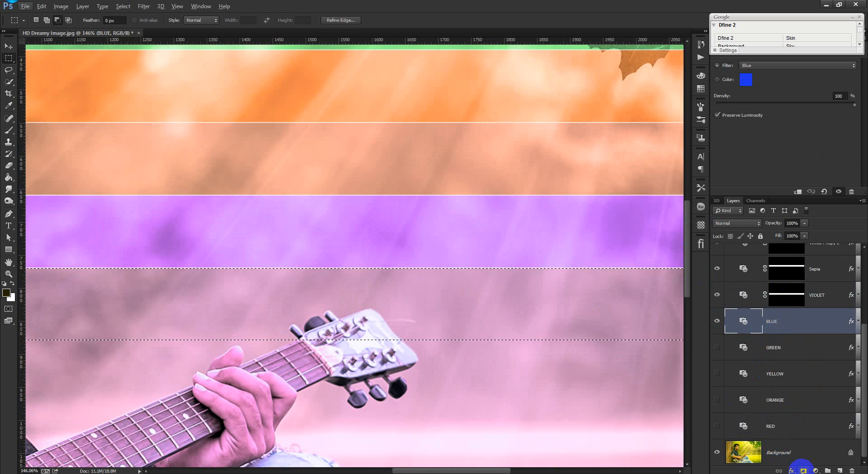
{"action": "left_click", "coordinate": [804, 470]}
- Show the GREEN layer and mask it to the strip directly below the BLUE one, reusing the BLUE layer's mask selection
{"action": "scroll", "coordinate": [565, 316], "scroll_direction": "down", "scroll_amount": 5}
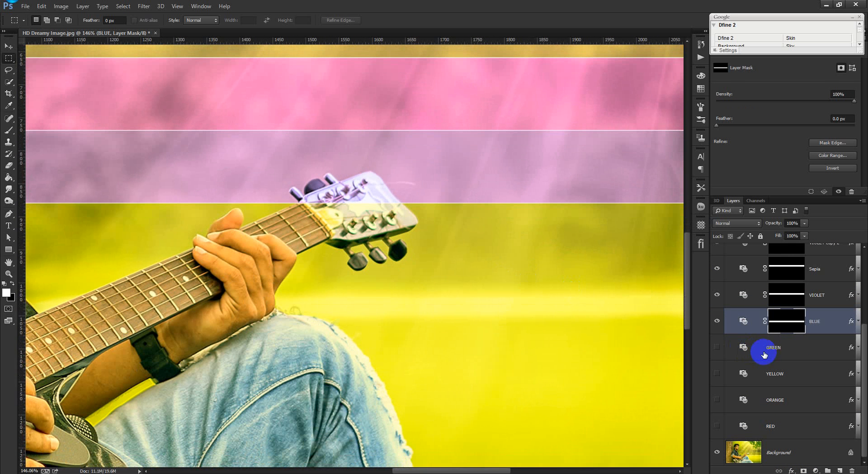
{"action": "left_click", "coordinate": [718, 347]}
{"action": "left_click", "coordinate": [767, 354]}
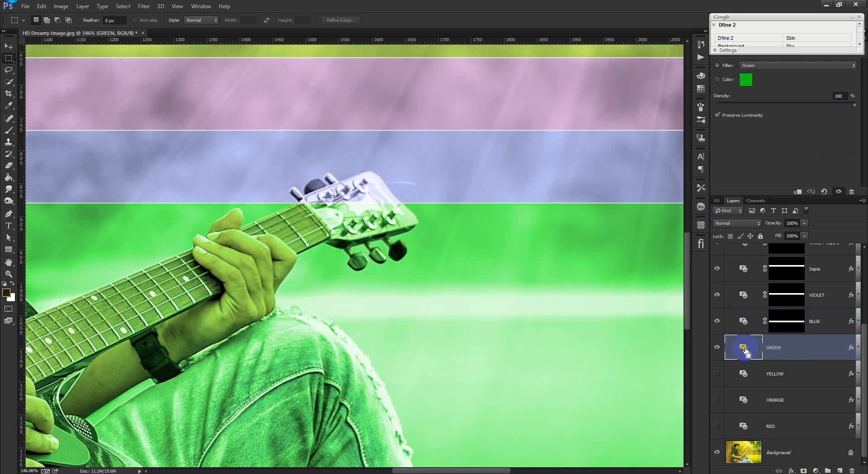
{"action": "left_click", "coordinate": [789, 315], "text": "ctrl"}
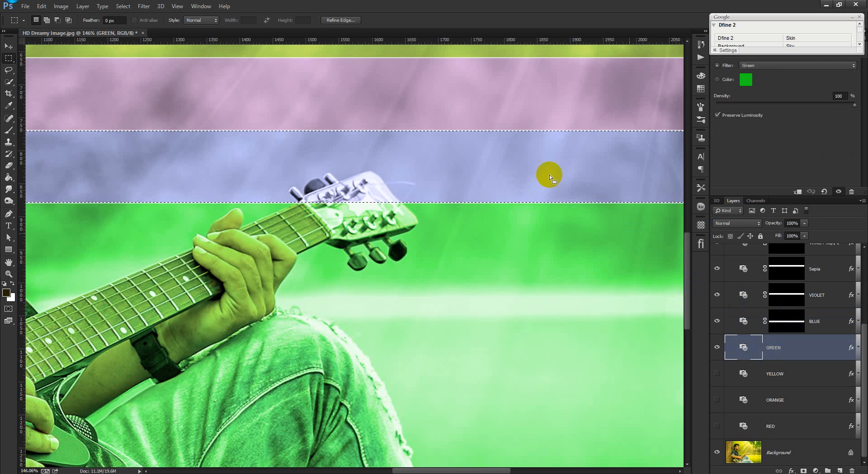
{"action": "left_click_drag", "start_coordinate": [539, 174], "coordinate": [532, 239]}
{"action": "scroll", "coordinate": [528, 229], "scroll_direction": "up", "scroll_amount": 5}
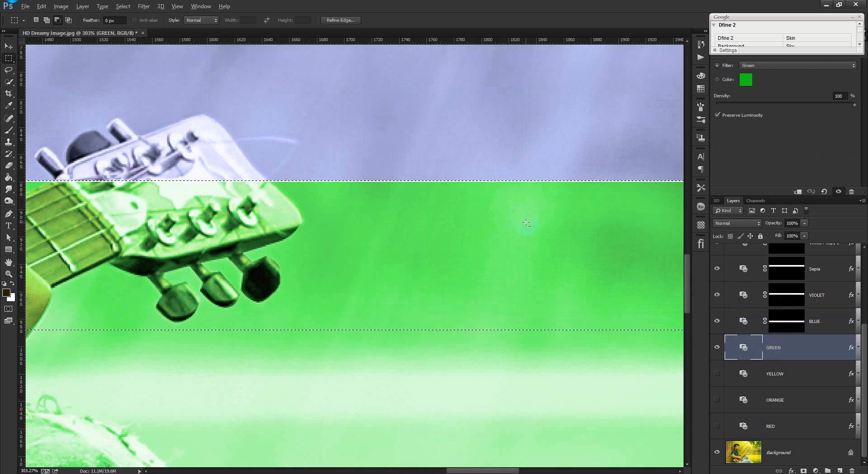
{"action": "left_click_drag", "start_coordinate": [525, 192], "coordinate": [524, 196]}
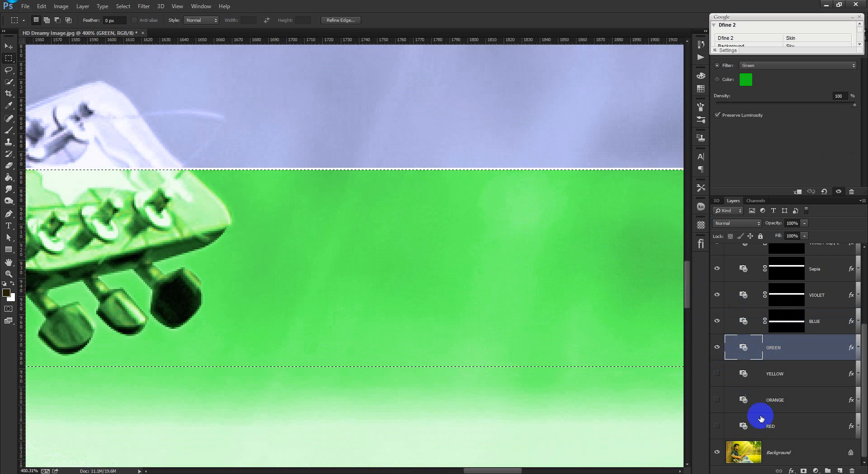
{"action": "left_click", "coordinate": [803, 470]}
- Show the YELLOW layer and mask it to the strip directly below the GREEN one, reusing the GREEN layer's mask selection
{"action": "left_click", "coordinate": [766, 375]}
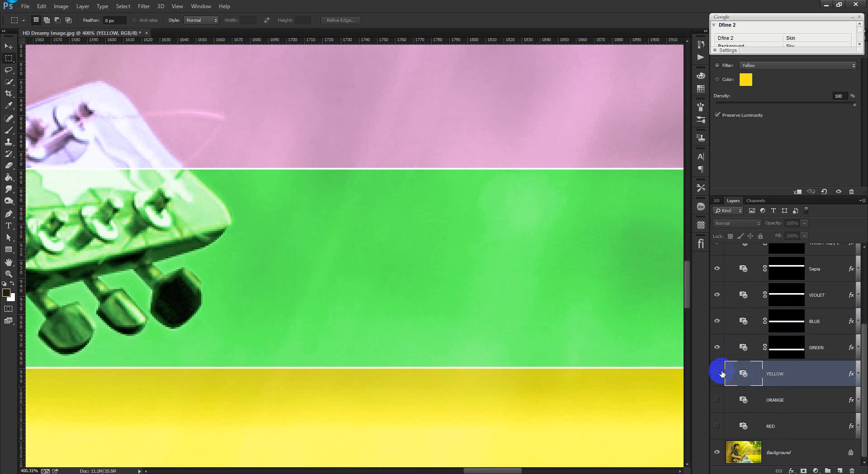
{"action": "left_click", "coordinate": [716, 372]}
{"action": "left_click", "coordinate": [786, 353], "text": "ctrl"}
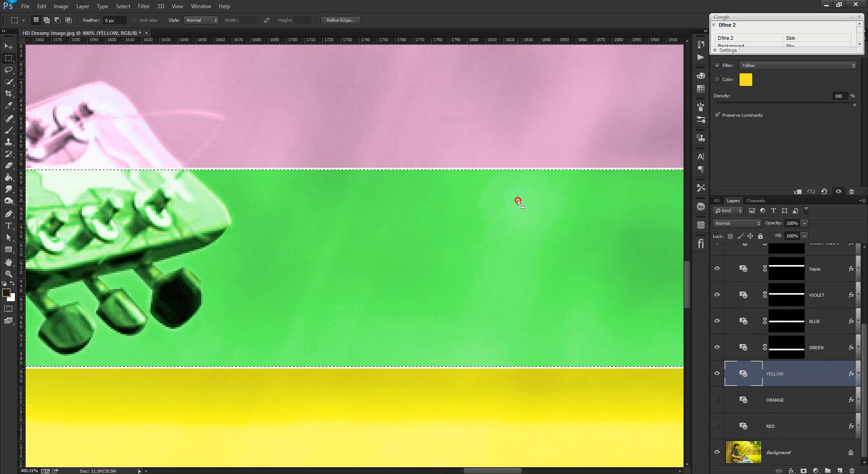
{"action": "left_click_drag", "start_coordinate": [518, 201], "coordinate": [534, 220]}
{"action": "left_click", "coordinate": [804, 470]}
- Show the ORANGE layer and mask it to the strip directly below the YELLOW one, reusing the YELLOW layer's mask selection
{"action": "left_click_drag", "start_coordinate": [529, 285], "coordinate": [541, 383]}
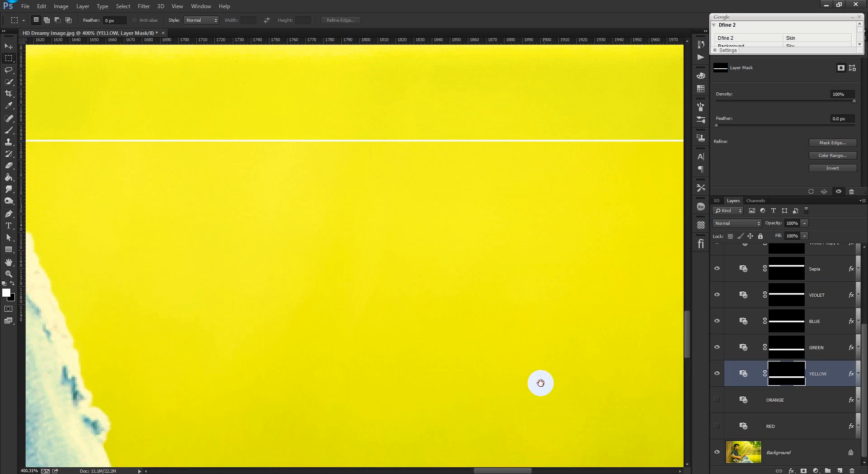
{"action": "left_click", "coordinate": [785, 382], "text": "ctrl"}
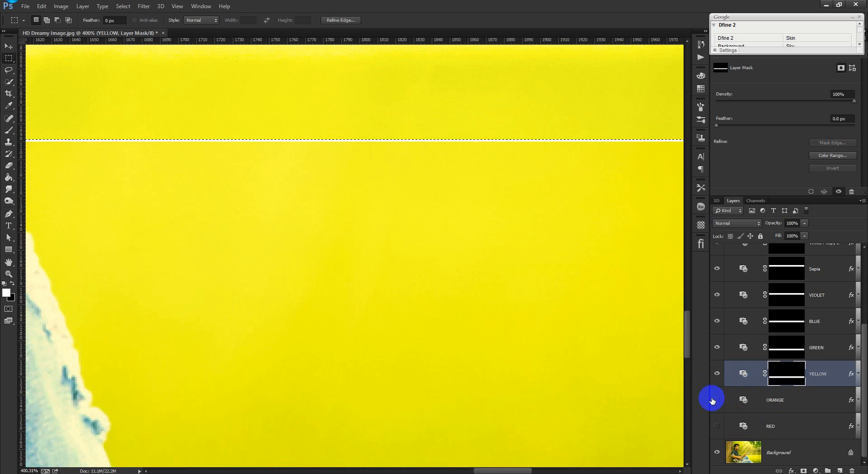
{"action": "left_click", "coordinate": [714, 400]}
{"action": "left_click", "coordinate": [791, 401]}
{"action": "left_click_drag", "start_coordinate": [484, 107], "coordinate": [490, 308]}
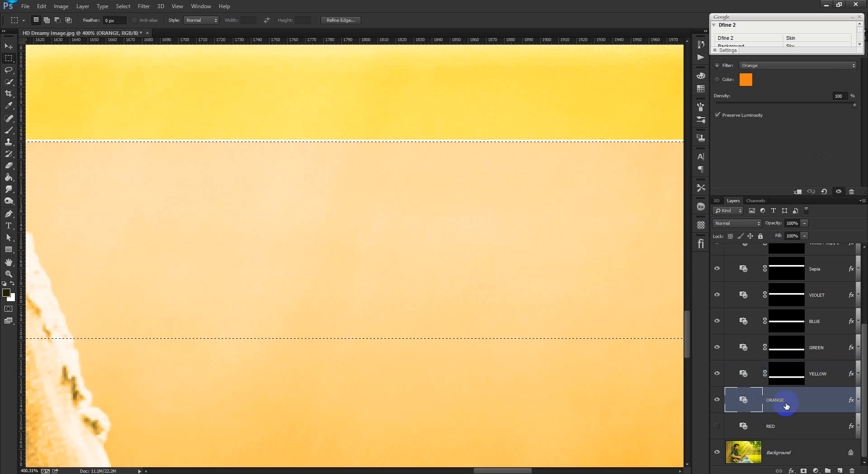
{"action": "left_click", "coordinate": [804, 470]}
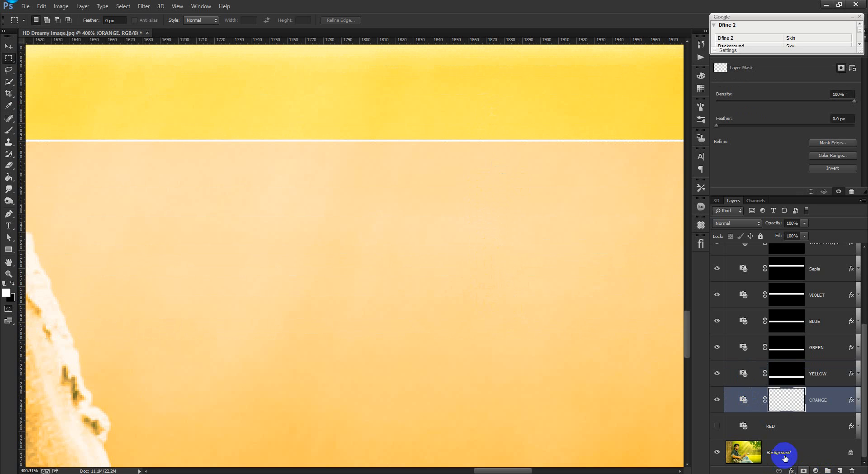
- Show the RED layer and mask it to the strip directly below the ORANGE one, reusing the ORANGE layer's mask selection
{"action": "scroll", "coordinate": [523, 227], "scroll_direction": "down", "scroll_amount": 5}
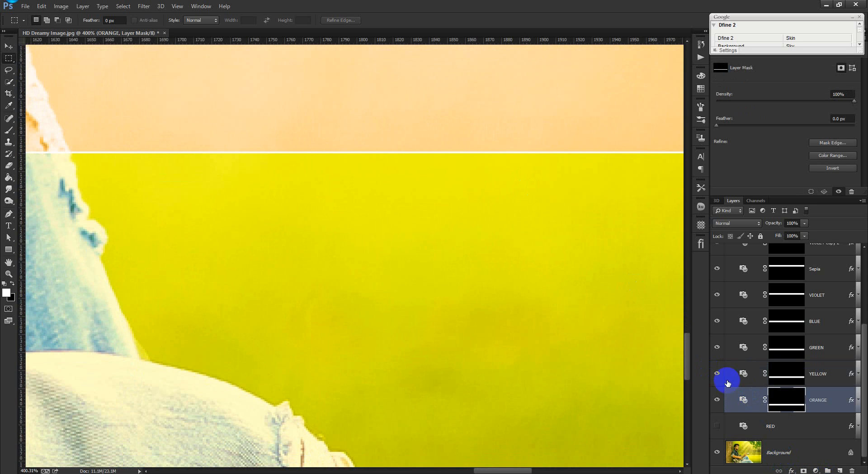
{"action": "left_click", "coordinate": [773, 426]}
{"action": "left_click", "coordinate": [717, 426]}
{"action": "left_click", "coordinate": [788, 404], "text": "ctrl"}
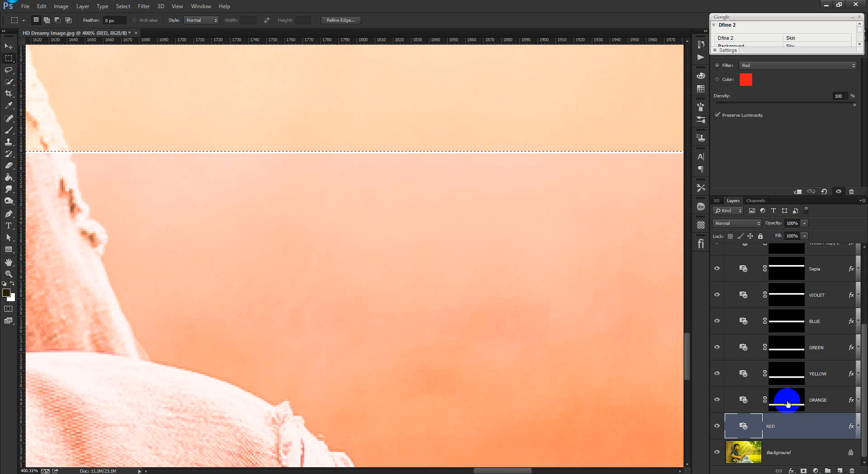
{"action": "left_click_drag", "start_coordinate": [505, 110], "coordinate": [505, 311]}
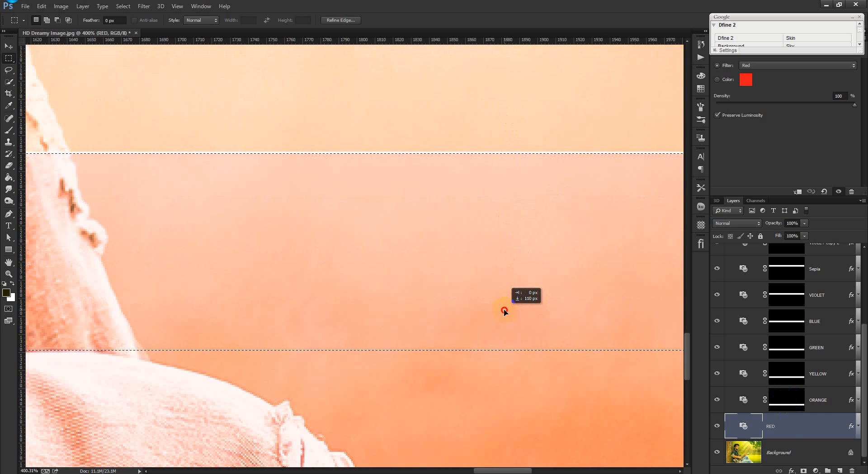
{"action": "left_click", "coordinate": [802, 471]}
- Duplicate the masked RED layer and place the copy between RED and the Background layer
{"action": "scroll", "coordinate": [563, 294], "scroll_direction": "down", "scroll_amount": 10}
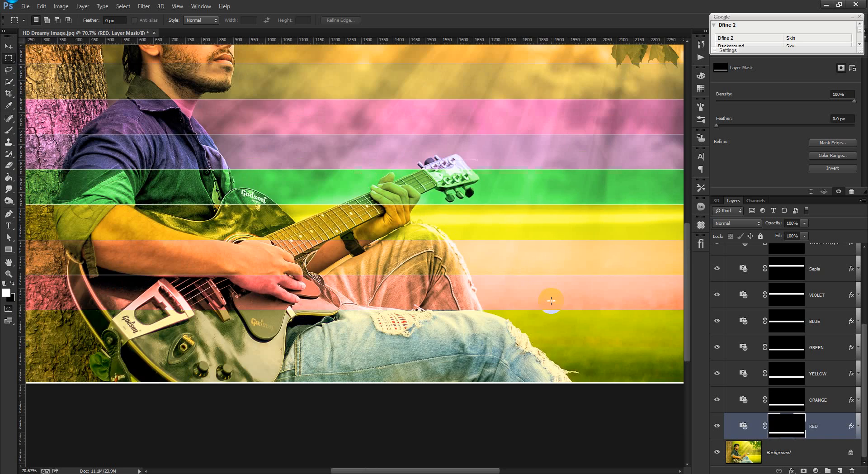
{"action": "scroll", "coordinate": [547, 295], "scroll_direction": "down", "scroll_amount": 2}
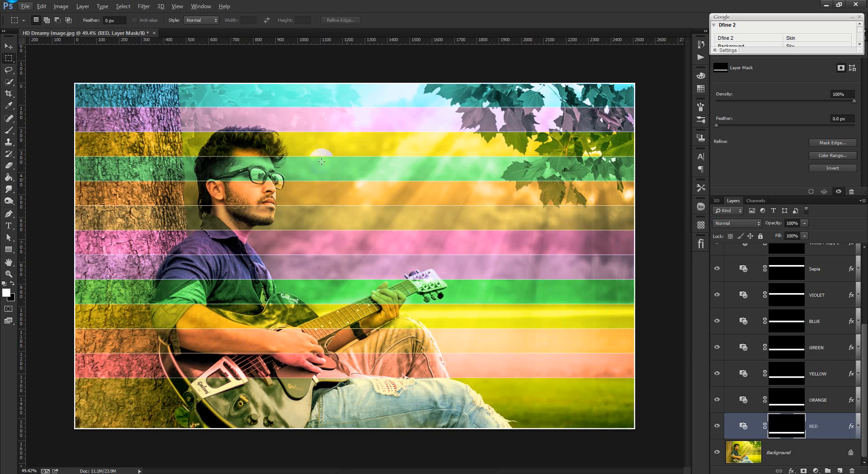
{"action": "scroll", "coordinate": [355, 259], "scroll_direction": "up", "scroll_amount": 1}
{"action": "scroll", "coordinate": [378, 389], "scroll_direction": "up", "scroll_amount": 8}
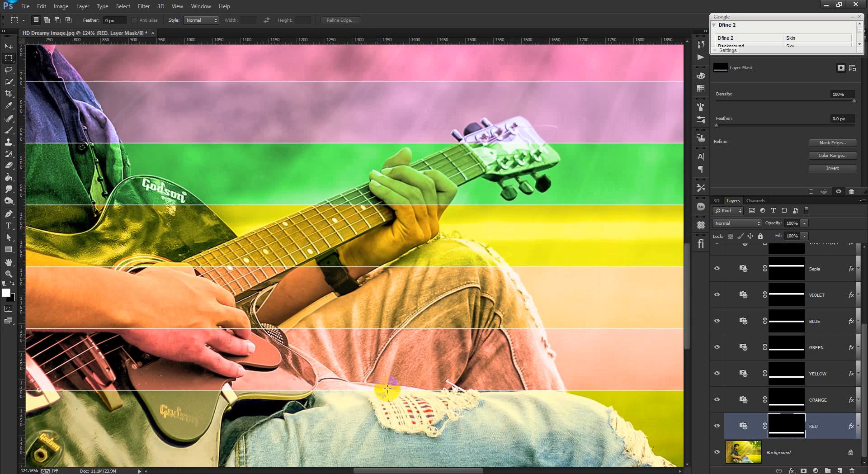
{"action": "scroll", "coordinate": [805, 324], "scroll_direction": "up", "scroll_amount": 5}
{"action": "scroll", "coordinate": [804, 325], "scroll_direction": "down", "scroll_amount": 5}
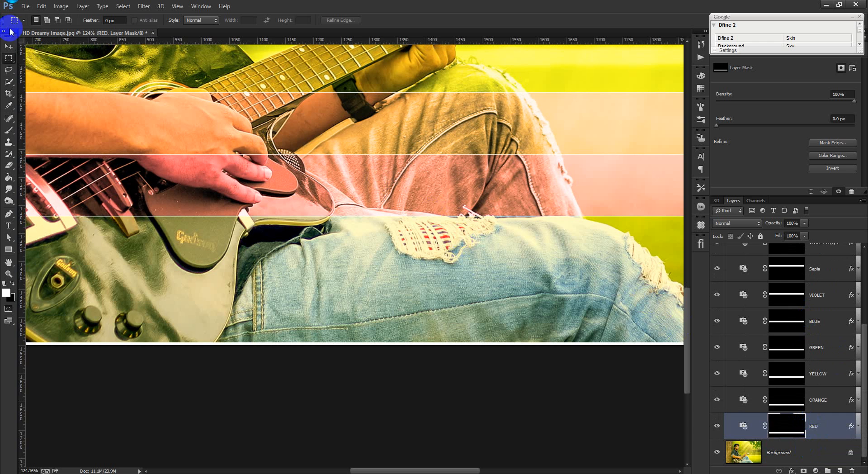
{"action": "left_click_drag", "start_coordinate": [798, 413], "coordinate": [812, 437]}
{"action": "scroll", "coordinate": [816, 428], "scroll_direction": "down", "scroll_amount": 1}
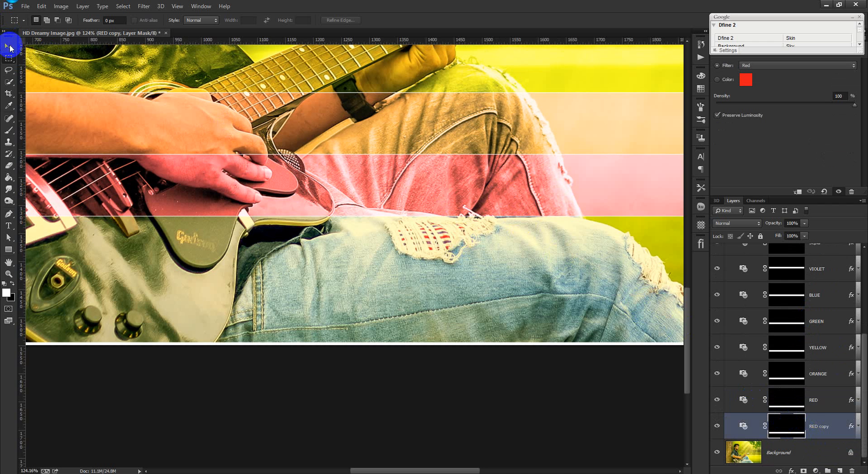
- Fill the RED copy layer's mask entirely with black using the Paint Bucket tool
{"action": "left_click", "coordinate": [788, 431]}
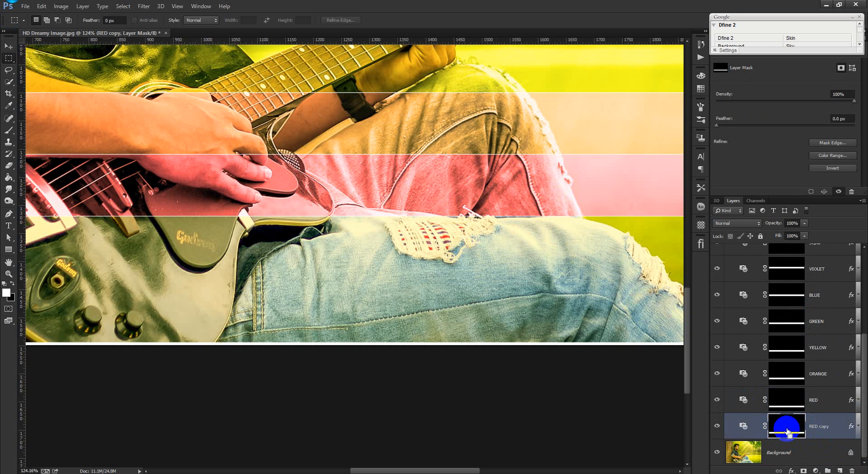
{"action": "left_click", "coordinate": [2, 181]}
{"action": "left_click", "coordinate": [49, 184]}
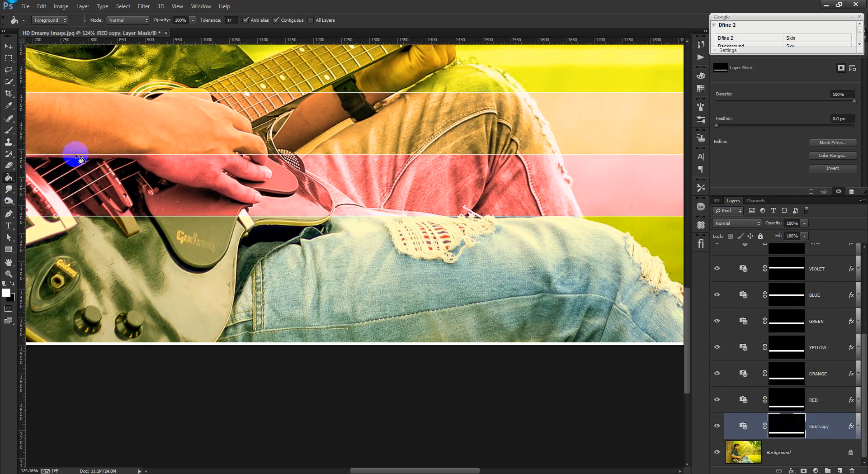
{"action": "key", "text": "d"}
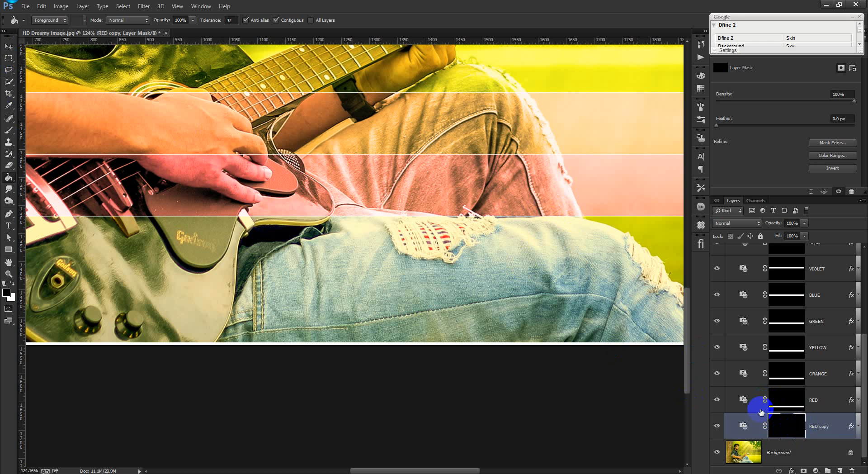
- Load the RED layer's mask as a selection and move it to the strip directly below the red one
{"action": "left_click", "coordinate": [786, 398], "text": "ctrl"}
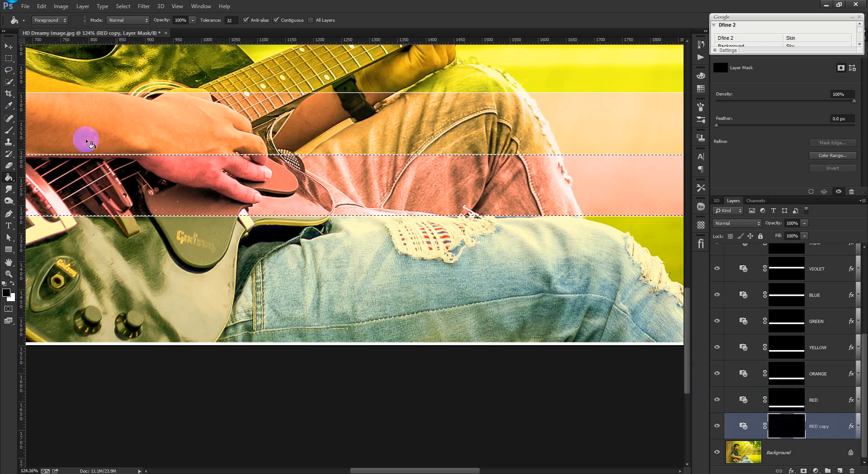
{"action": "left_click", "coordinate": [8, 46]}
{"action": "left_click", "coordinate": [9, 58]}
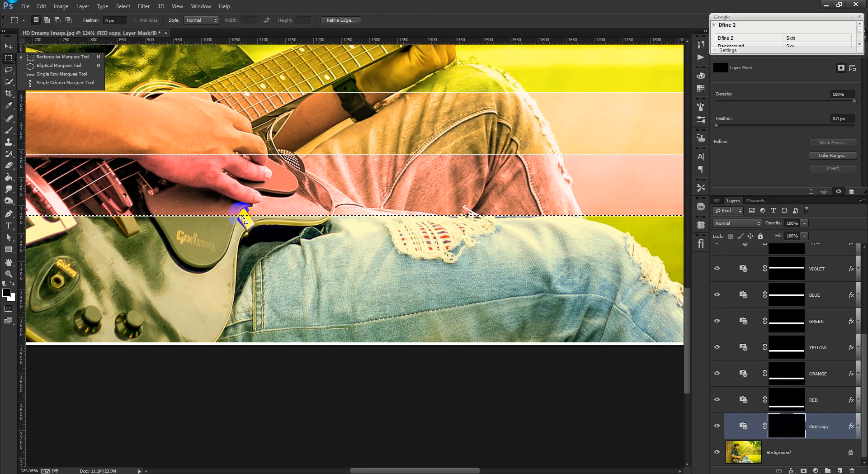
{"action": "left_click_drag", "start_coordinate": [262, 211], "coordinate": [254, 254]}
{"action": "scroll", "coordinate": [324, 241], "scroll_direction": "up", "scroll_amount": 5}
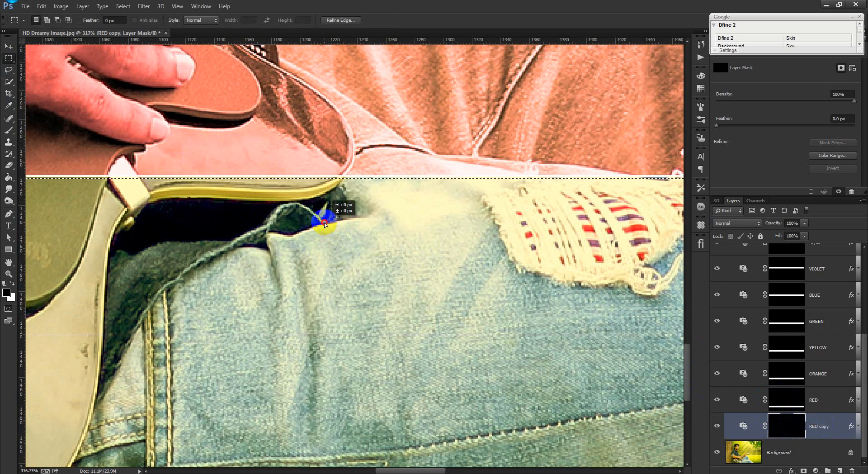
{"action": "scroll", "coordinate": [325, 223], "scroll_direction": "down", "scroll_amount": 5}
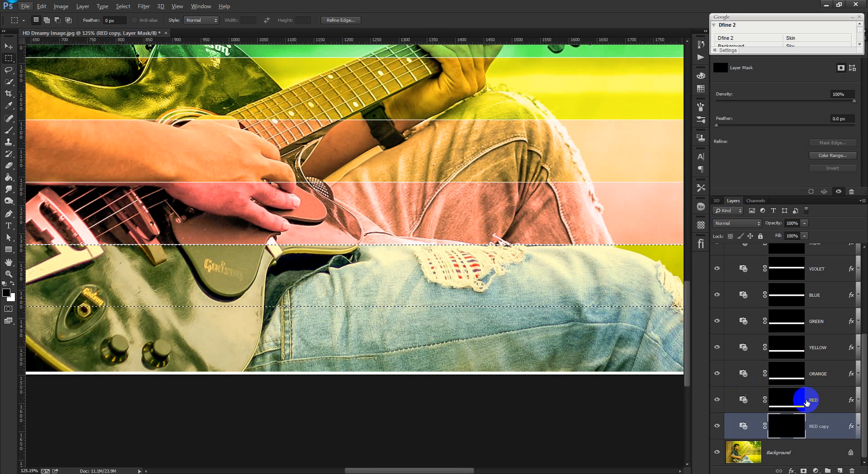
- Fill the selected strip with white on the RED copy layer's mask using the Paint Bucket tool
{"action": "left_click", "coordinate": [9, 177]}
{"action": "left_click", "coordinate": [41, 188]}
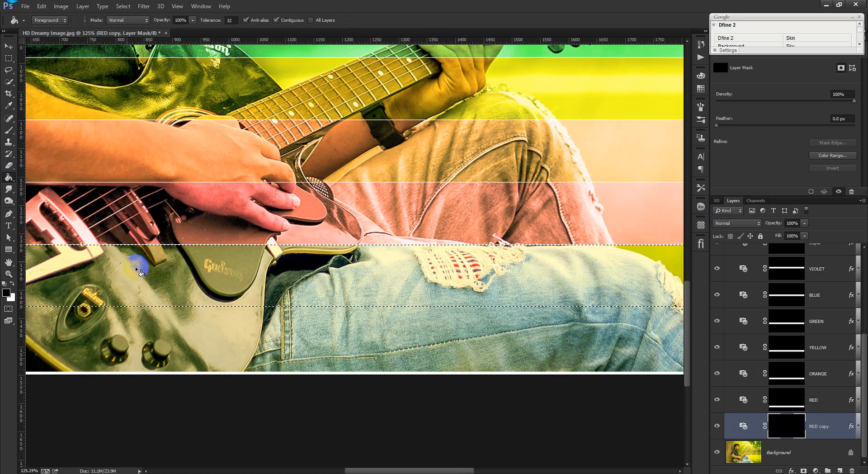
{"action": "left_click", "coordinate": [12, 284]}
{"action": "left_click", "coordinate": [159, 296]}
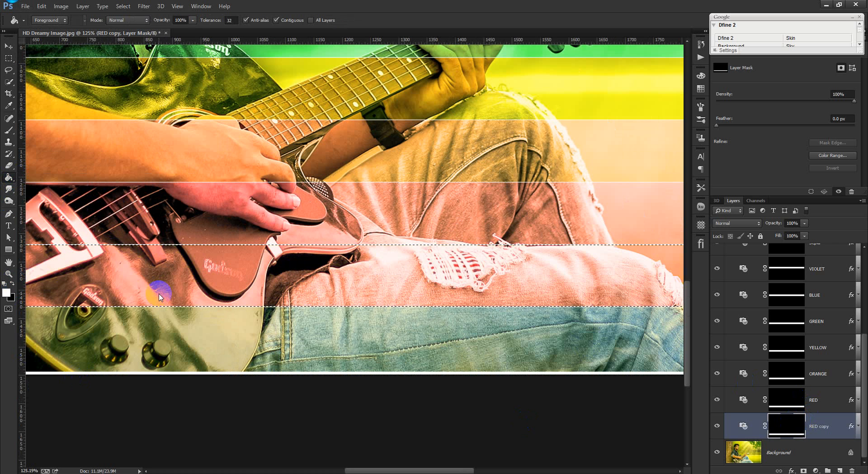
- Change the RED copy layer's photo filter to Underwater
{"action": "left_click", "coordinate": [819, 425]}
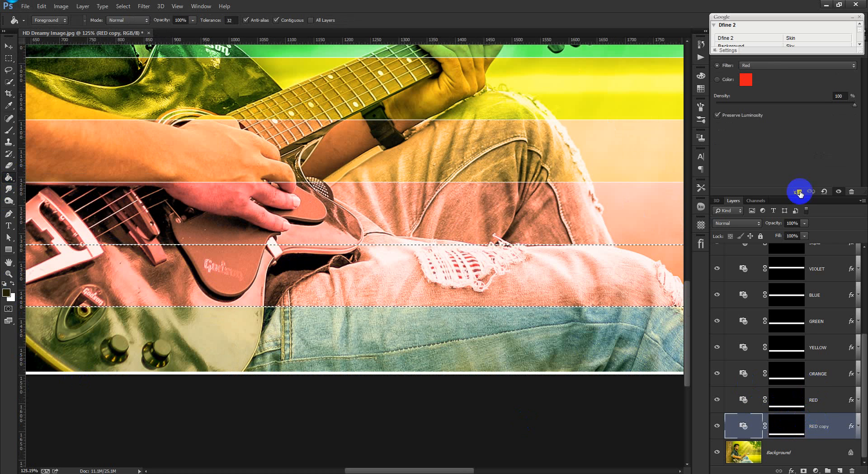
{"action": "left_click", "coordinate": [771, 65]}
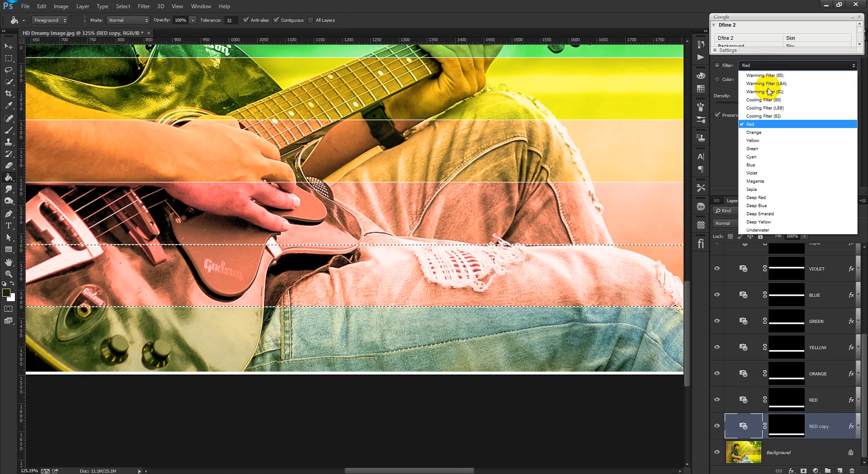
{"action": "left_click", "coordinate": [763, 215]}
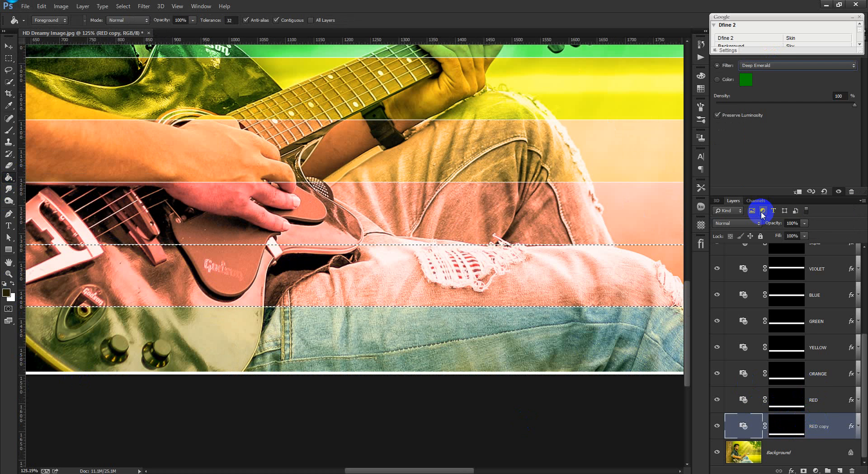
{"action": "left_click", "coordinate": [8, 46]}
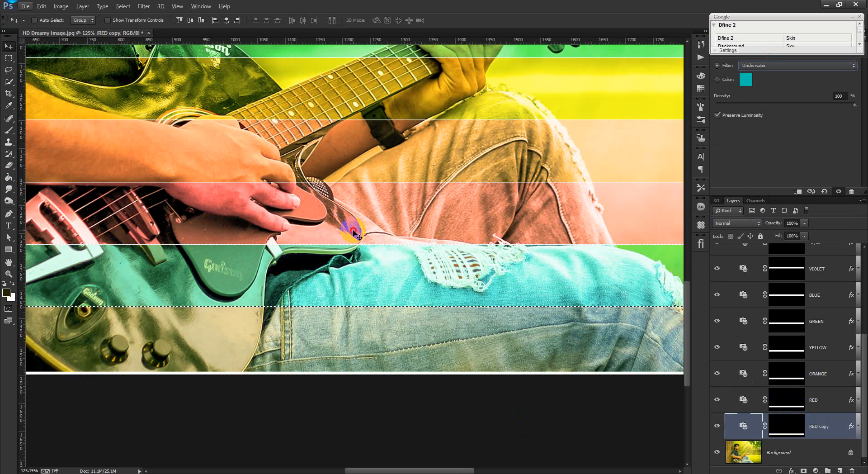
{"action": "scroll", "coordinate": [354, 233], "scroll_direction": "down", "scroll_amount": 3}
{"action": "scroll", "coordinate": [354, 233], "scroll_direction": "down", "scroll_amount": 5}
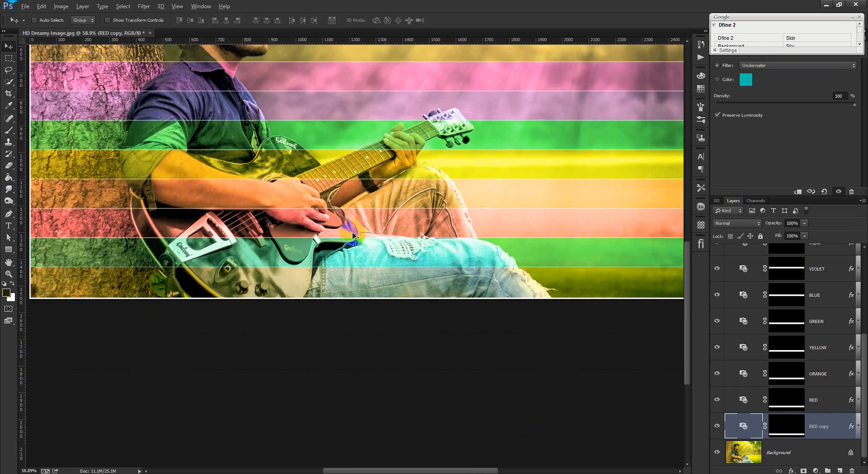
- Add a Black & White adjustment layer directly above the Background layer
{"action": "left_click", "coordinate": [790, 446]}
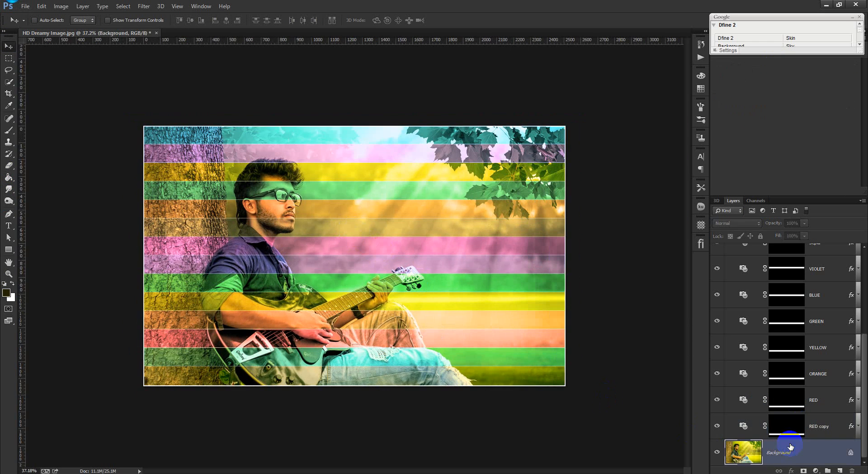
{"action": "key", "text": "ctrl+0"}
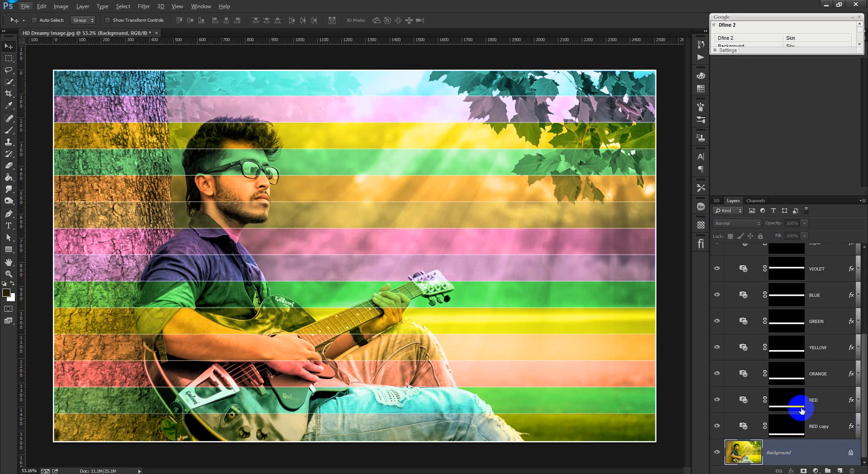
{"action": "key", "text": "alt"}
{"action": "left_click", "coordinate": [816, 470]}
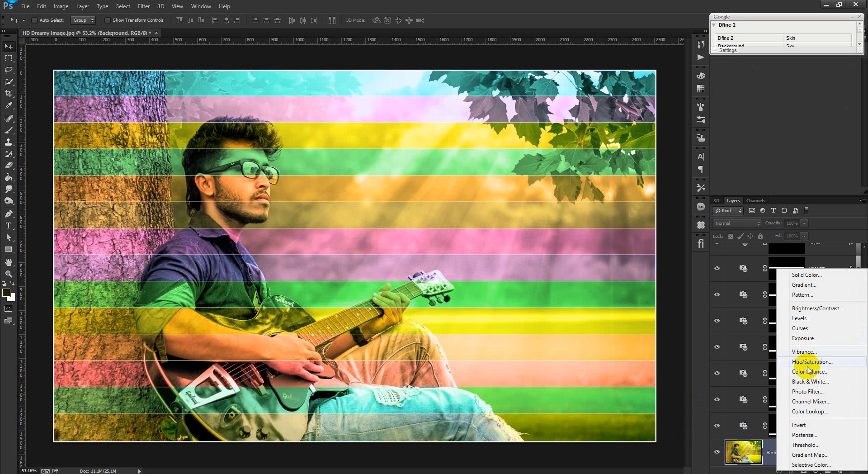
{"action": "left_click", "coordinate": [810, 381]}
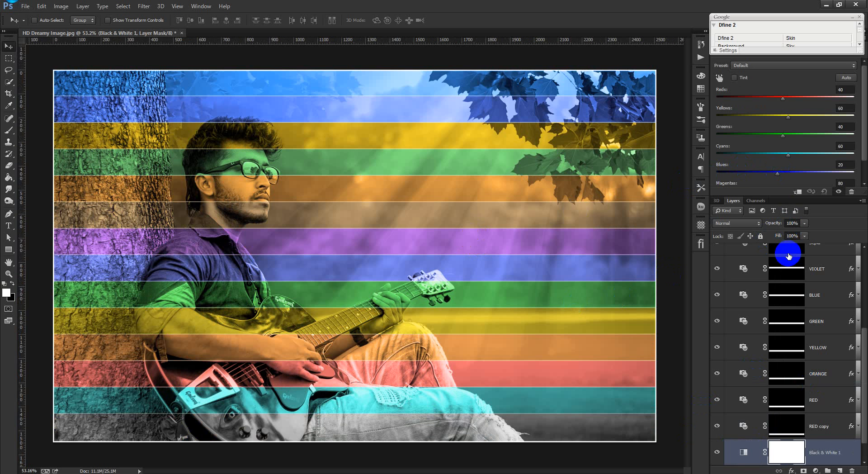
{"action": "scroll", "coordinate": [799, 427], "scroll_direction": "down", "scroll_amount": 1}
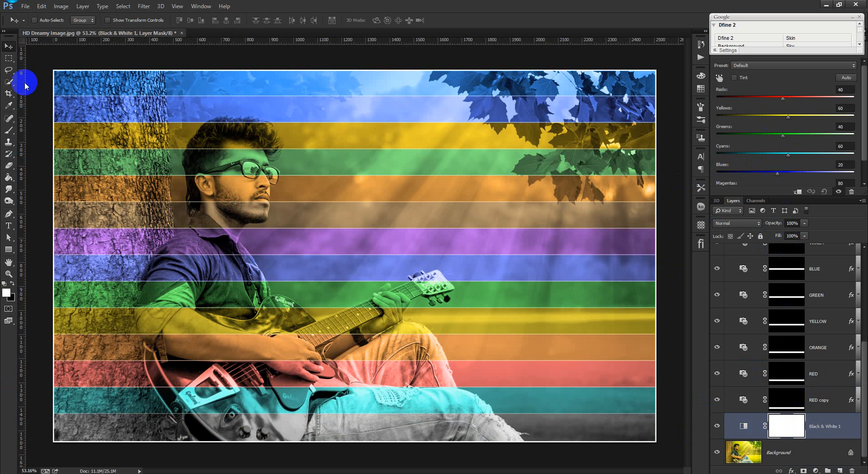
- Select the photo's lowest strip with the Rectangular Marquee and replace the Black & White layer's mask with one made from that selection
{"action": "left_click", "coordinate": [9, 57]}
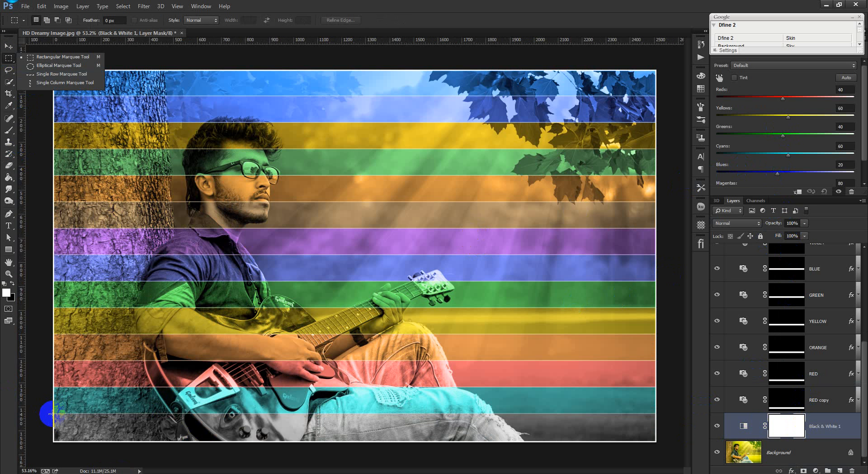
{"action": "mouse_move", "coordinate": [53, 413]}
{"action": "left_mouse_down"}
{"action": "mouse_move", "coordinate": [145, 465]}
{"action": "mouse_move", "coordinate": [679, 461]}
{"action": "left_mouse_up"}
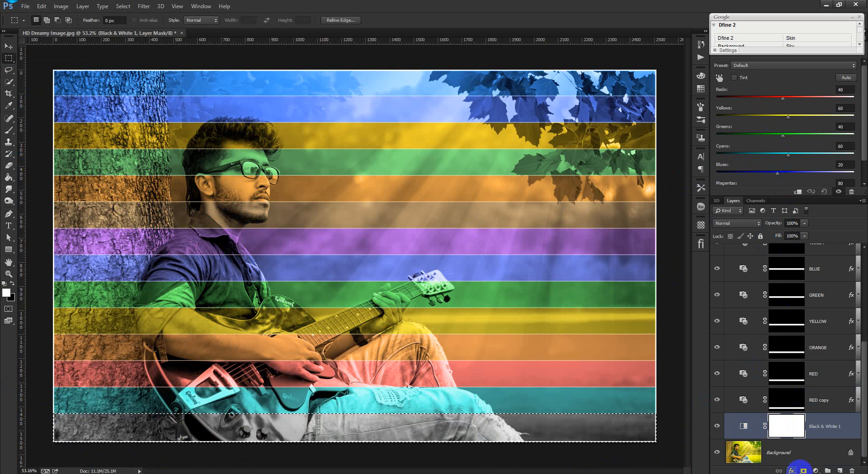
{"action": "left_click", "coordinate": [804, 470]}
{"action": "key", "text": "ctrl+z"}
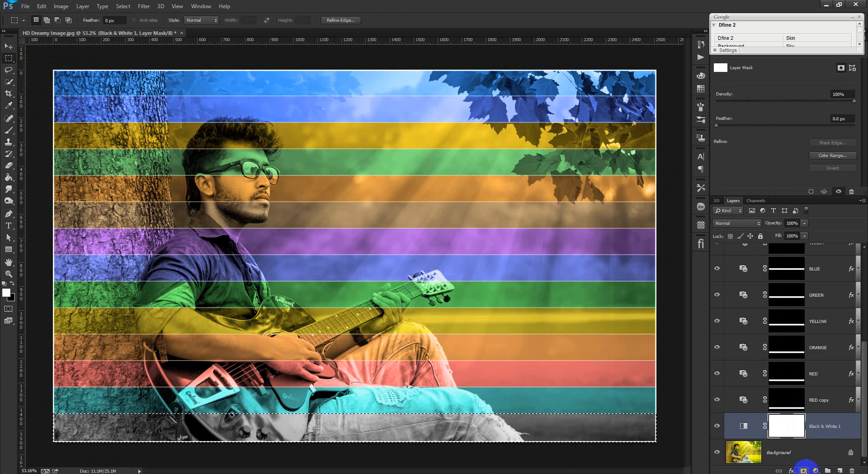
{"action": "left_click_drag", "start_coordinate": [787, 429], "coordinate": [852, 470]}
{"action": "left_click", "coordinate": [803, 470]}
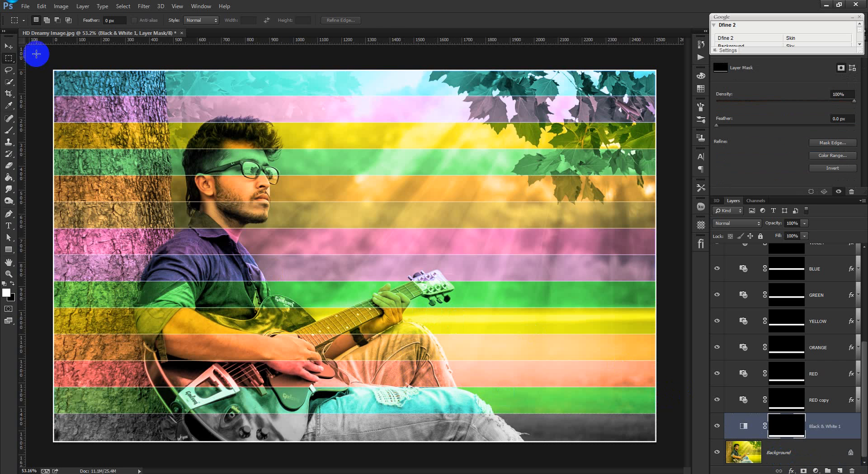
{"action": "left_click", "coordinate": [8, 47]}
{"action": "scroll", "coordinate": [454, 211], "scroll_direction": "down", "scroll_amount": 2}
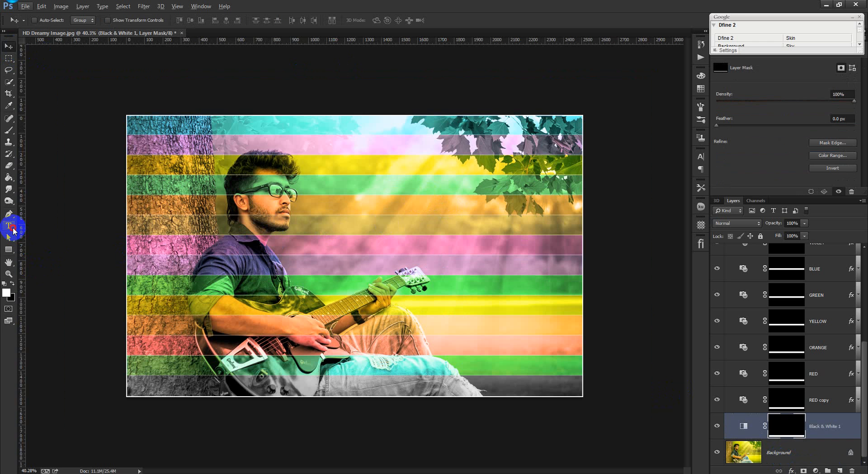
{"action": "left_click", "coordinate": [12, 230]}
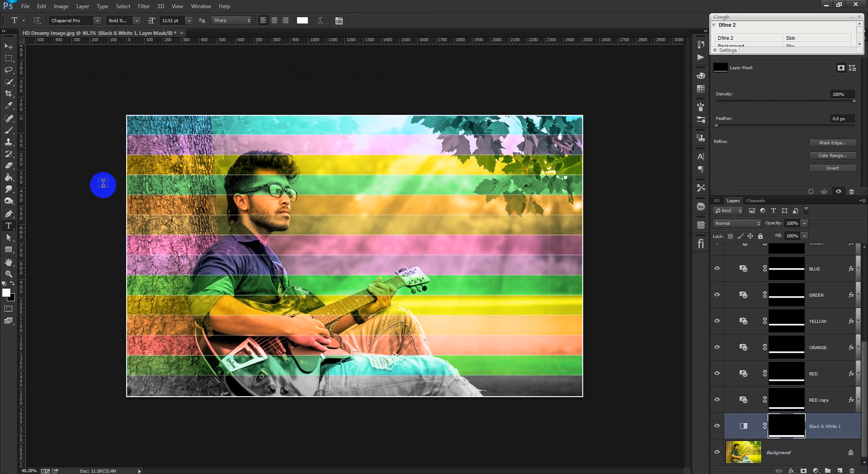
{"action": "left_click", "coordinate": [10, 47]}
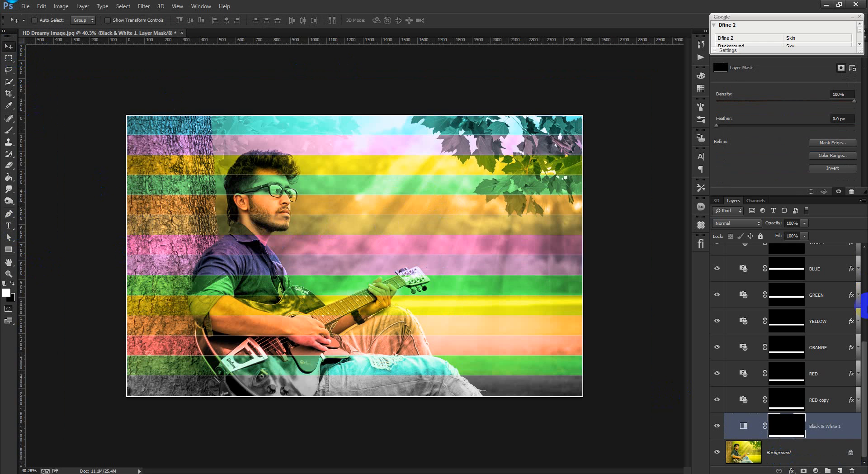
- Group all adjustment layers from Black & White 1 up to VIOLET copy 6
{"action": "left_click", "coordinate": [838, 420]}
{"action": "scroll", "coordinate": [814, 389], "scroll_direction": "up", "scroll_amount": 6}
{"action": "left_click", "coordinate": [822, 254], "text": "shift"}
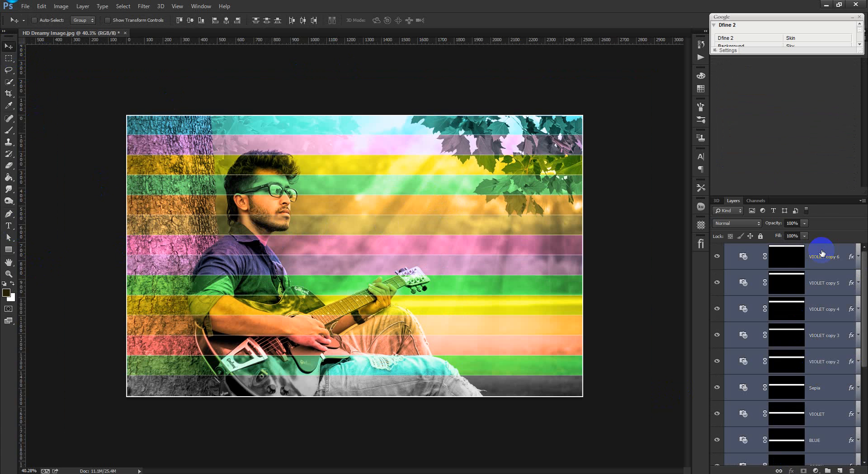
{"action": "key", "text": "ctrl+g"}
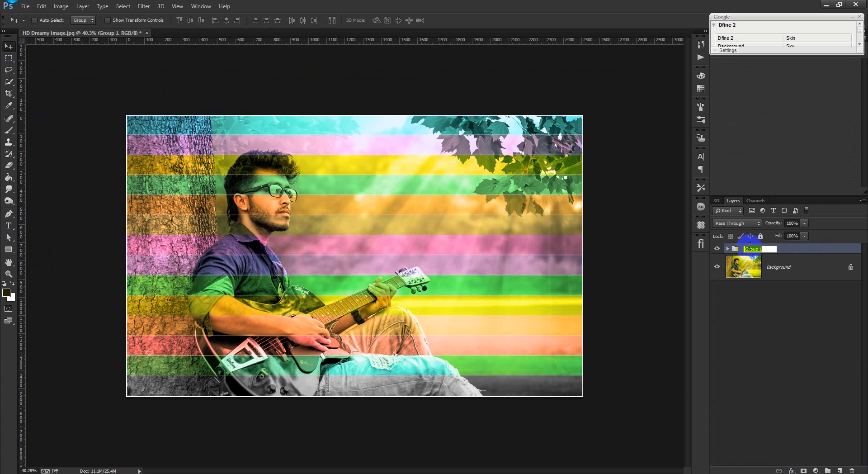